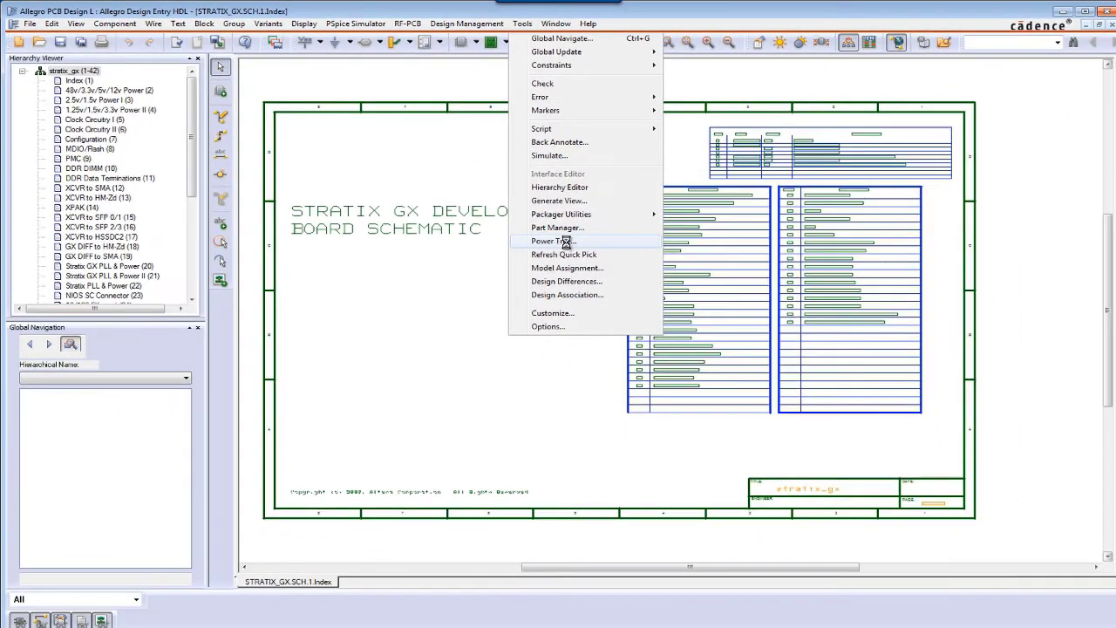
# - Launch PowerTree from the schematic and start a new power tree with default extraction settings
pyautogui.click(780, 340)
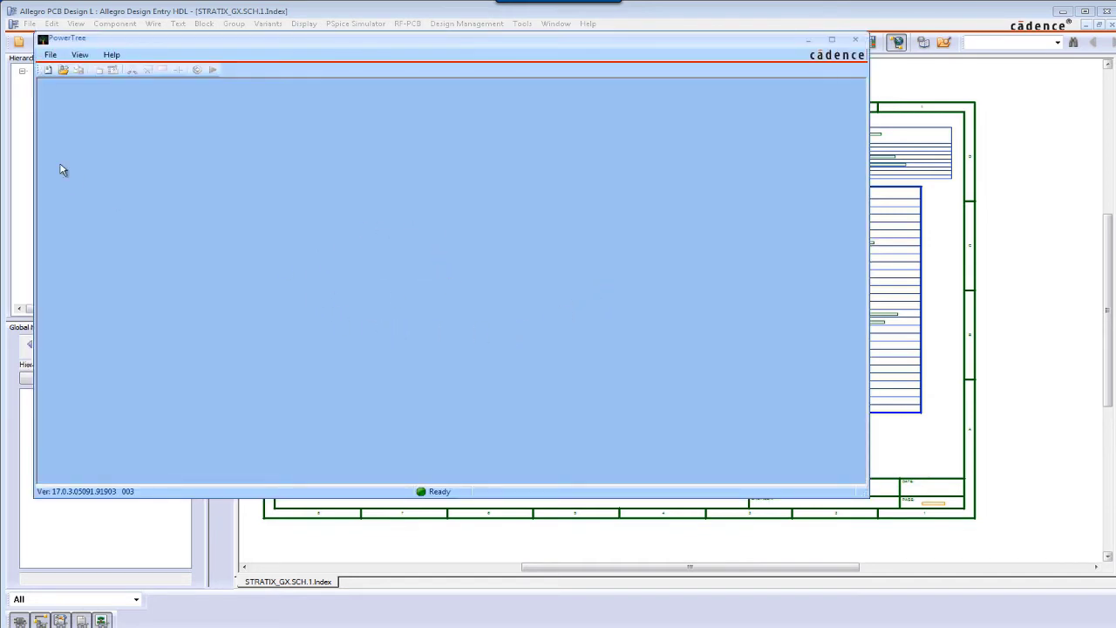
pyautogui.click(50, 69)
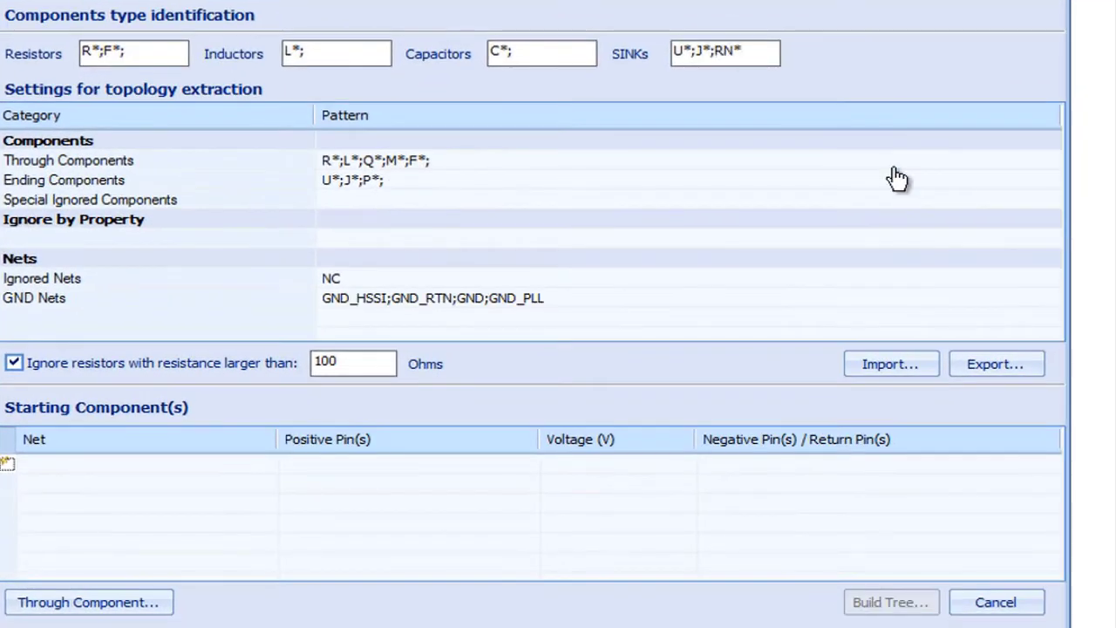
# - Add ;PMC*;RJ* to the SINK patterns and set L37.2 as the starting positive pin
pyautogui.write(';PMC*;RJ*')
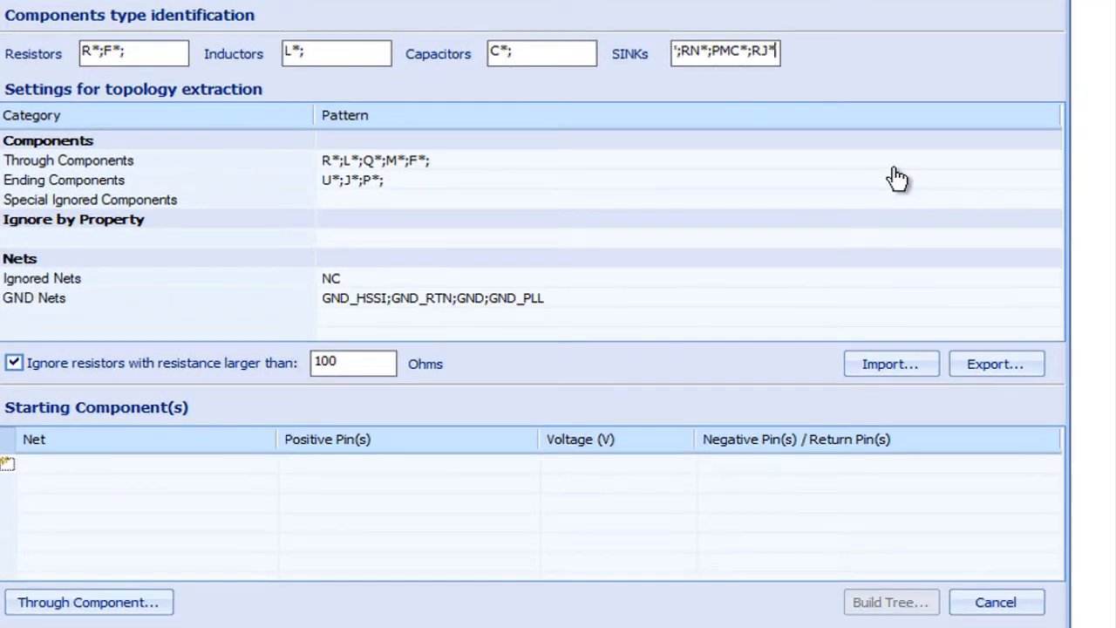
pyautogui.click(837, 219)
pyautogui.click(468, 464)
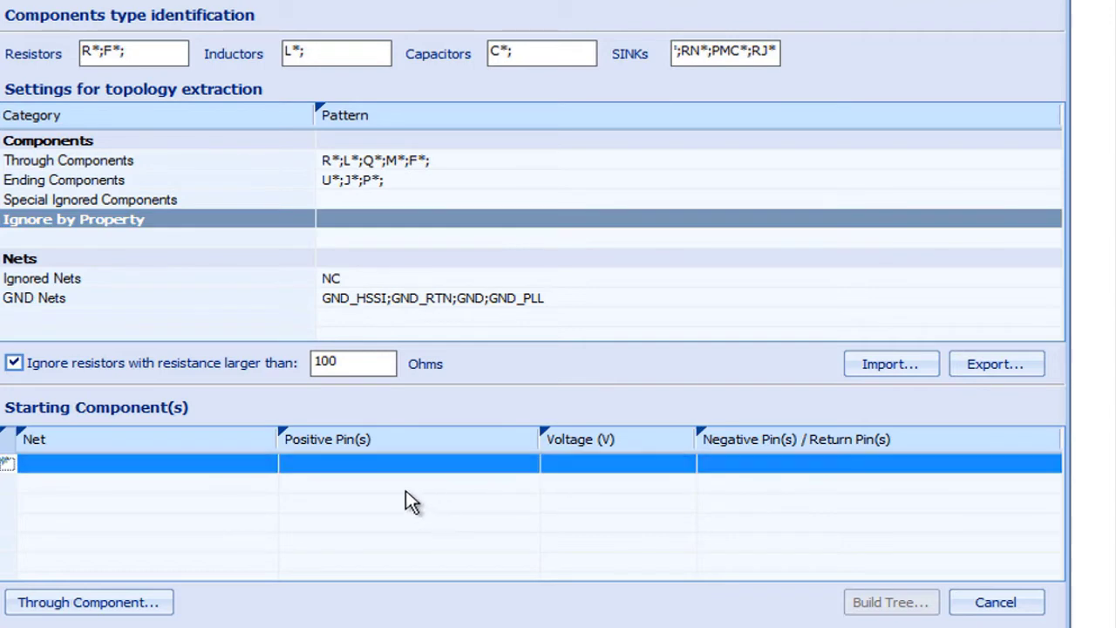
pyautogui.click(346, 475)
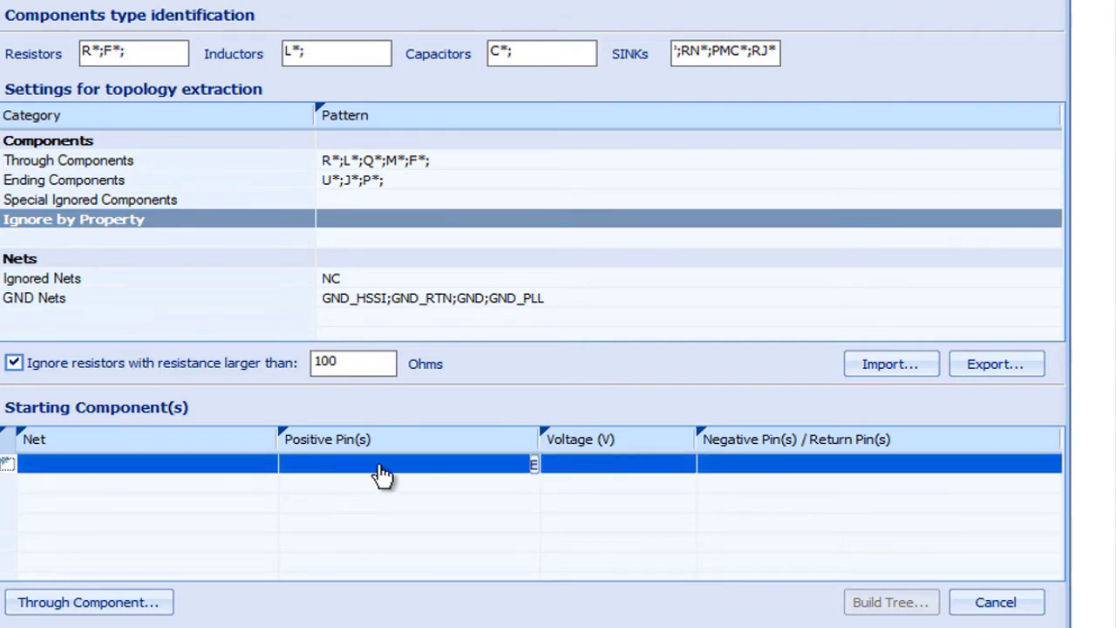
pyautogui.write('L37')
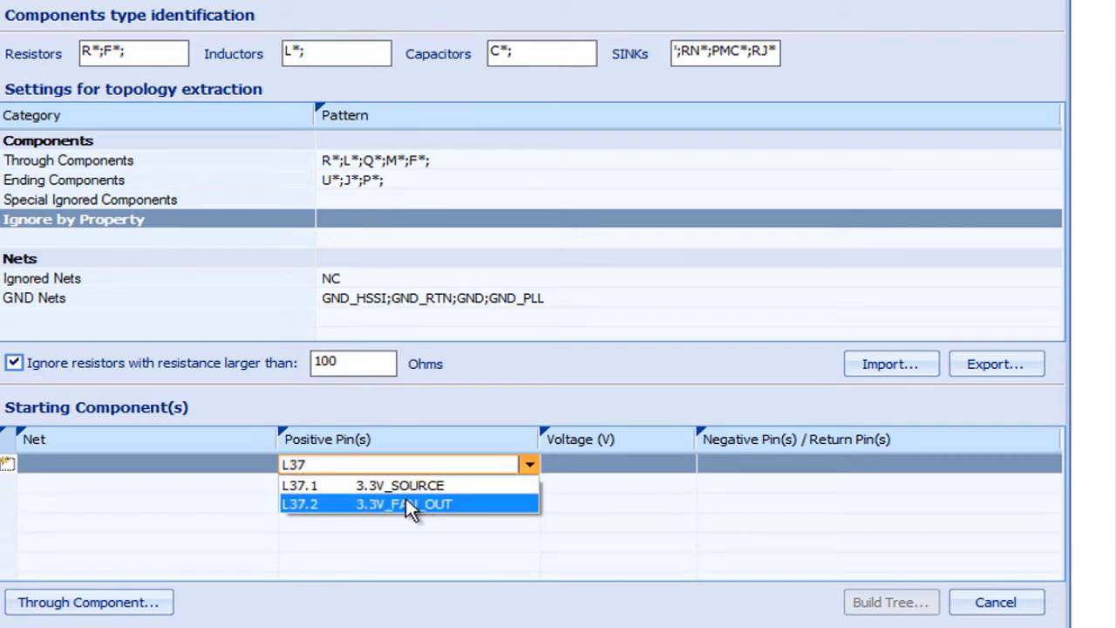
pyautogui.click(405, 504)
# - Choose Q4.3, Q4.2 and Q4.1 as negative return pins and build the tree
pyautogui.click(741, 473)
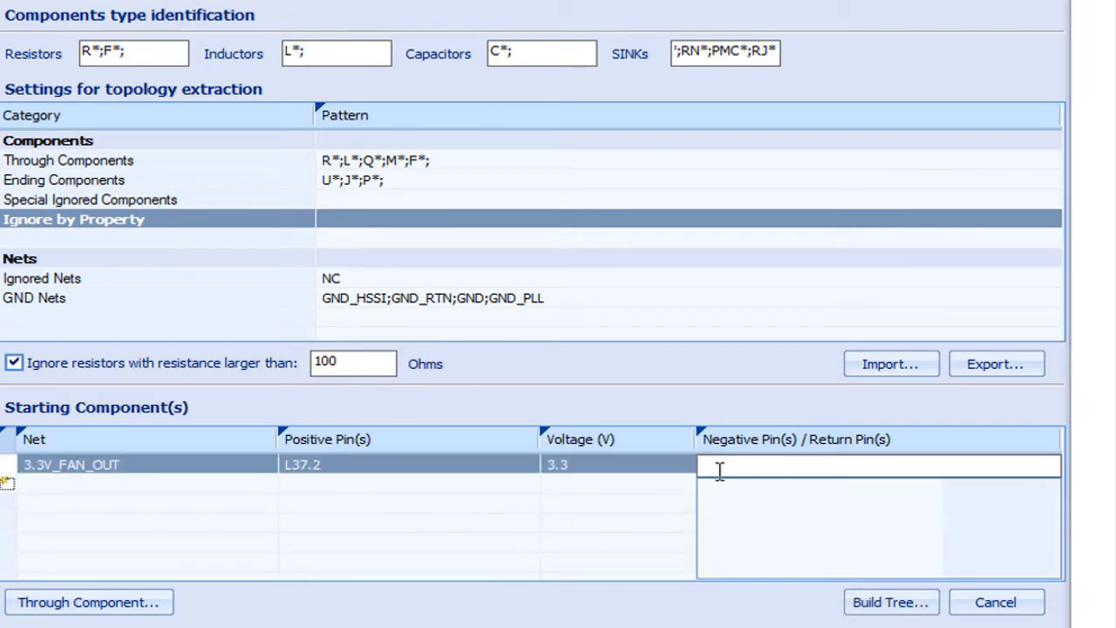
pyautogui.write('Q4')
pyautogui.click(711, 489)
pyautogui.click(710, 509)
pyautogui.click(711, 528)
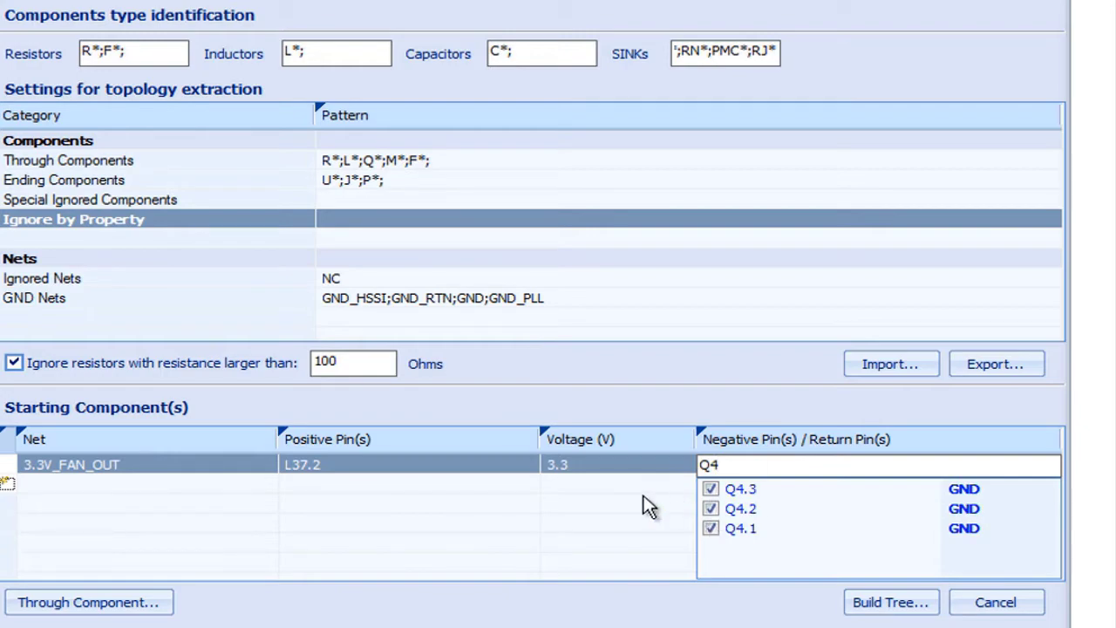
pyautogui.click(642, 505)
pyautogui.click(876, 607)
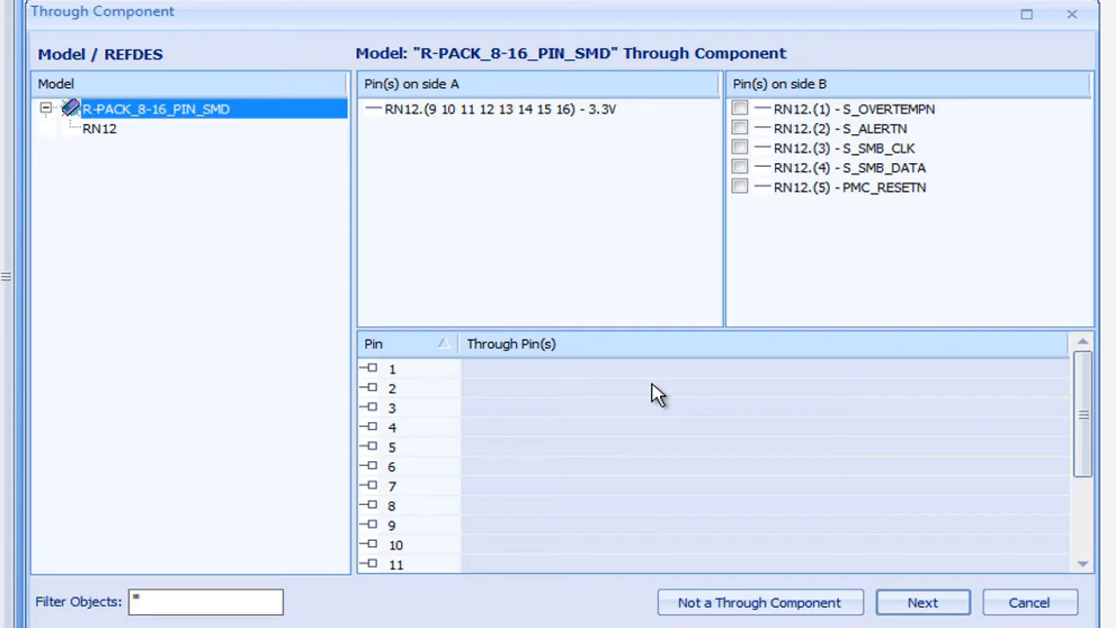
# - Make RN12 pins 1 and 2 through paths, and exclude RN14 and RJ1 as through components
pyautogui.click(740, 108)
pyautogui.click(739, 129)
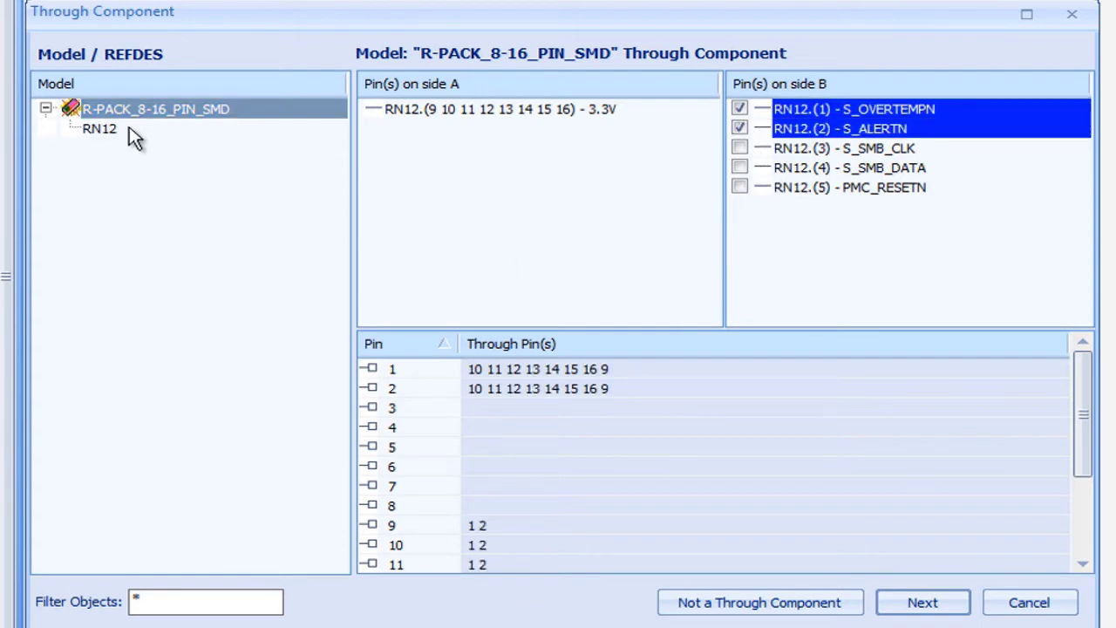
pyautogui.click(929, 602)
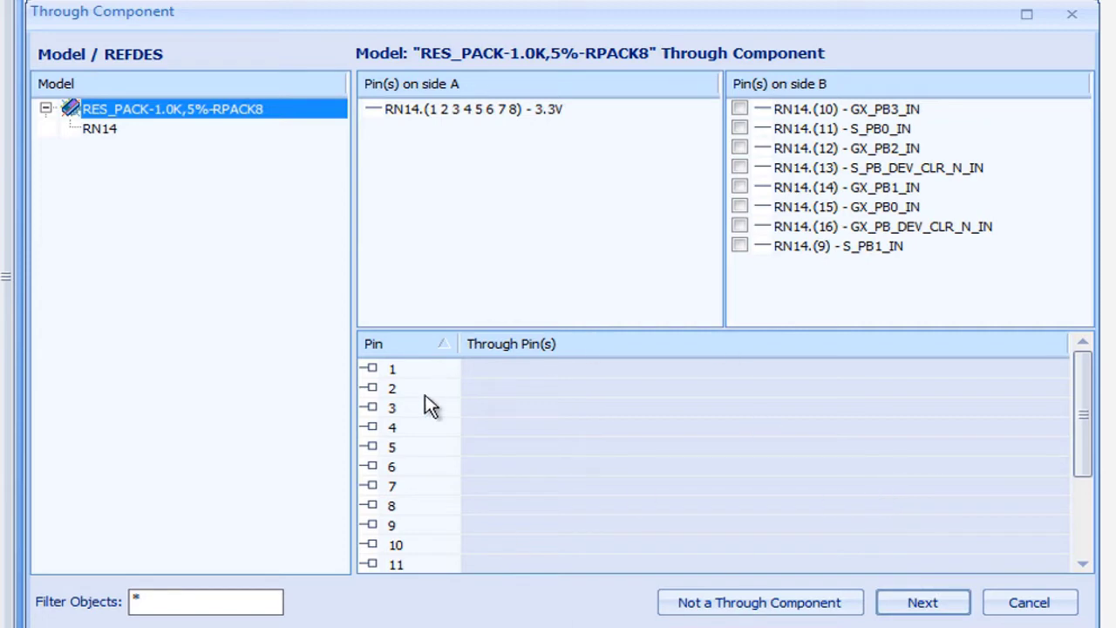
pyautogui.click(734, 610)
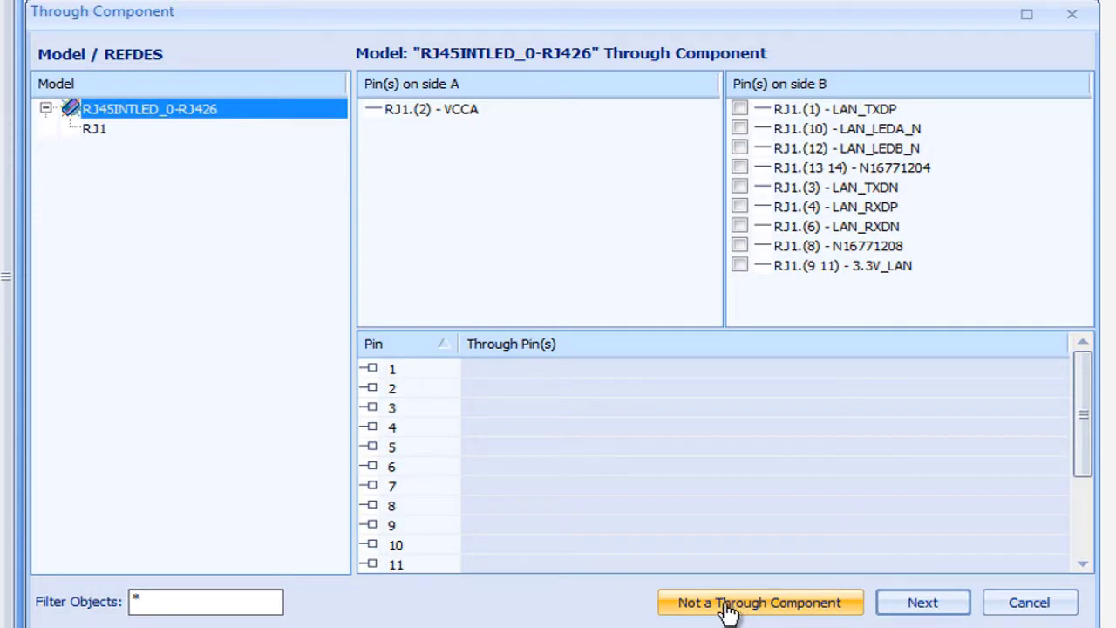
pyautogui.click(722, 610)
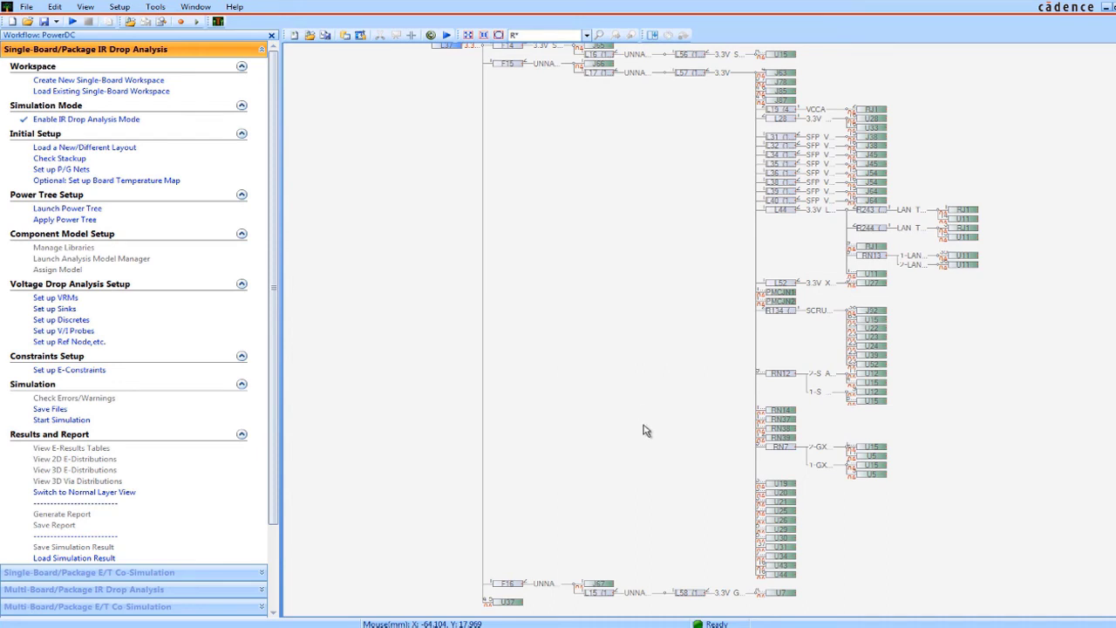
# - Bring the L37 branch into view and show fuse F15's properties: 0.05 Ohm, 5 A
pyautogui.moveTo(654, 267); pyautogui.dragTo(670, 329)
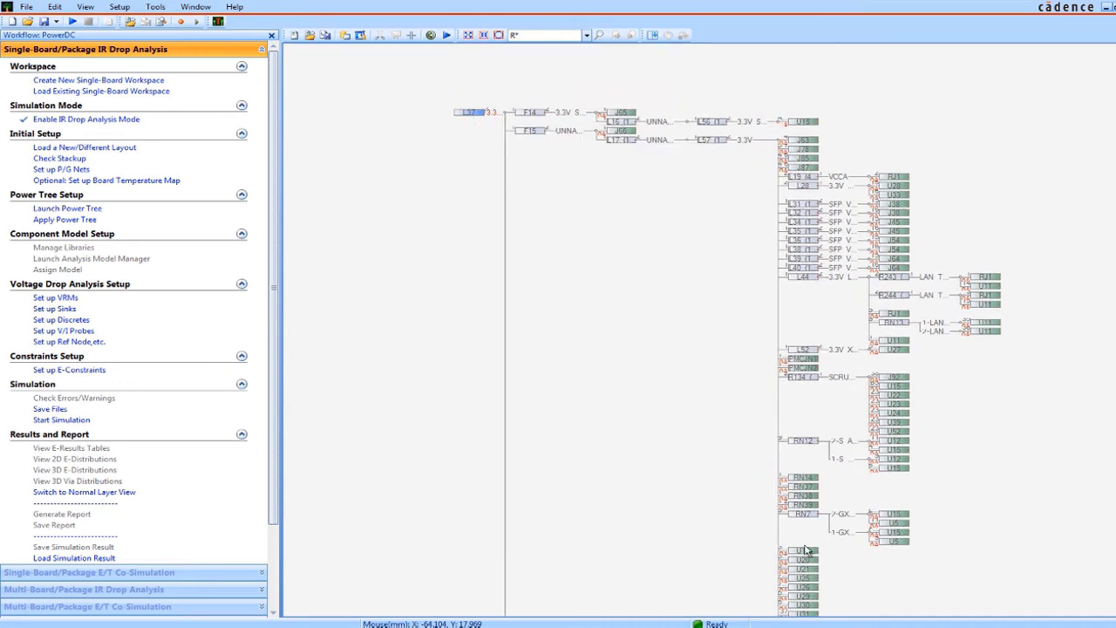
pyautogui.scroll(5, 815, 297)
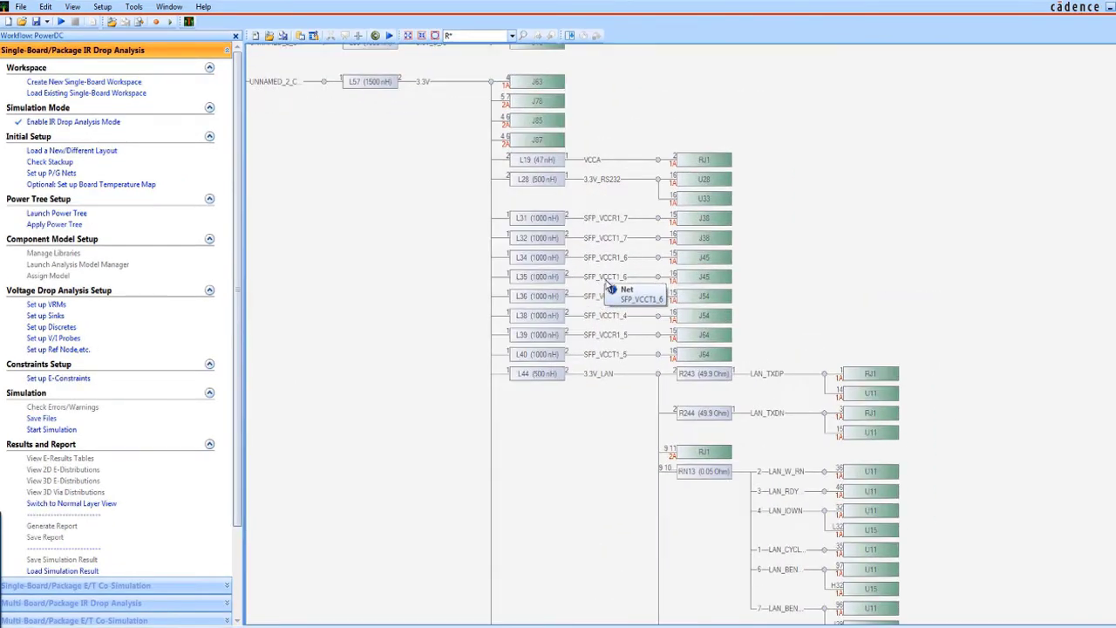
pyautogui.moveTo(610, 288); pyautogui.dragTo(767, 314)
pyautogui.moveTo(419, 261); pyautogui.dragTo(568, 302)
pyautogui.moveTo(448, 276); pyautogui.dragTo(634, 266)
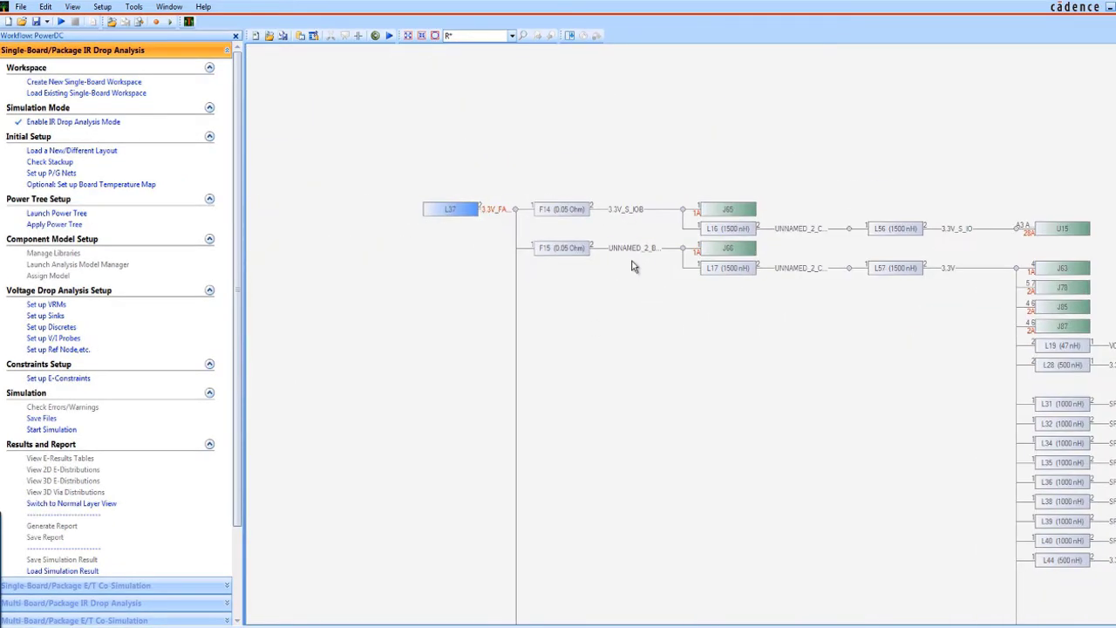
pyautogui.scroll(2, 632, 266)
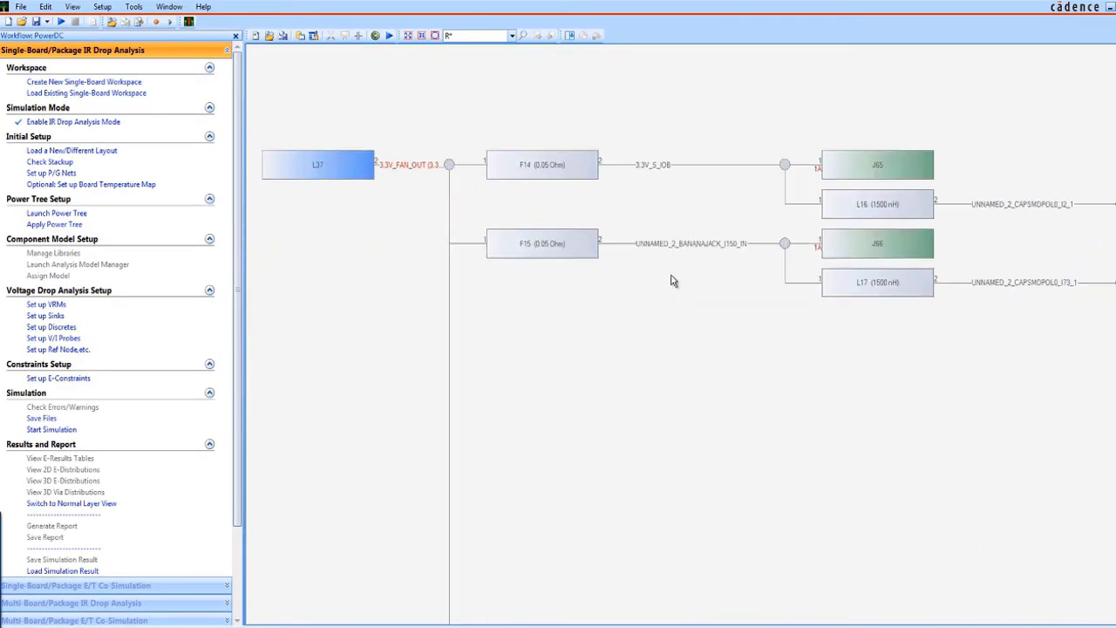
pyautogui.doubleClick(551, 247)
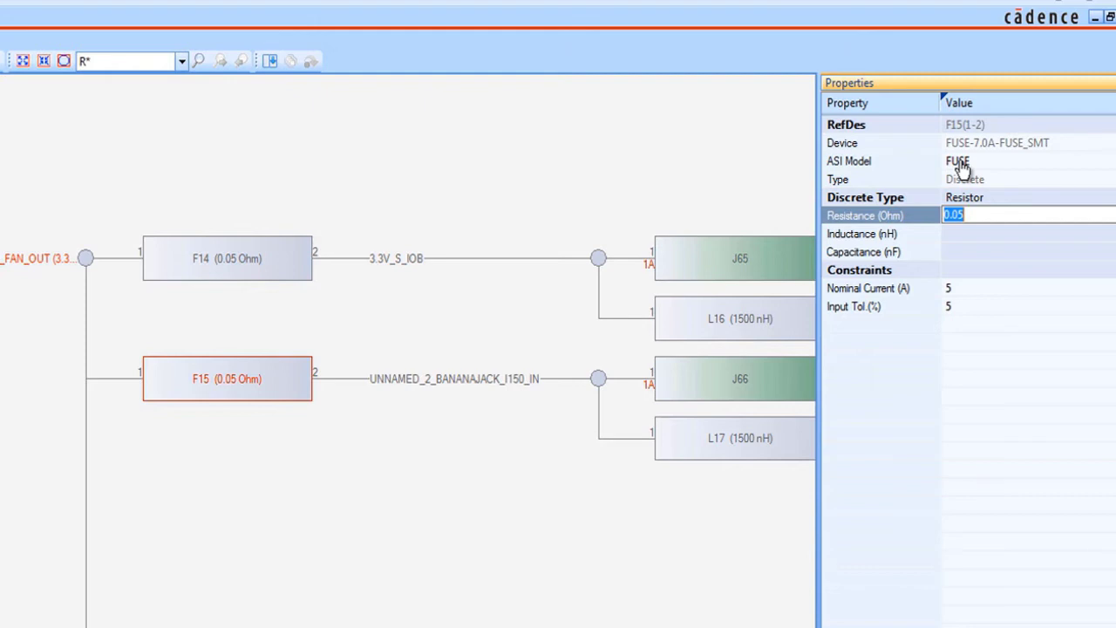
# - Set the default SINK current to 0.001 A in Default Properties
pyautogui.click(968, 237)
pyautogui.click(970, 224)
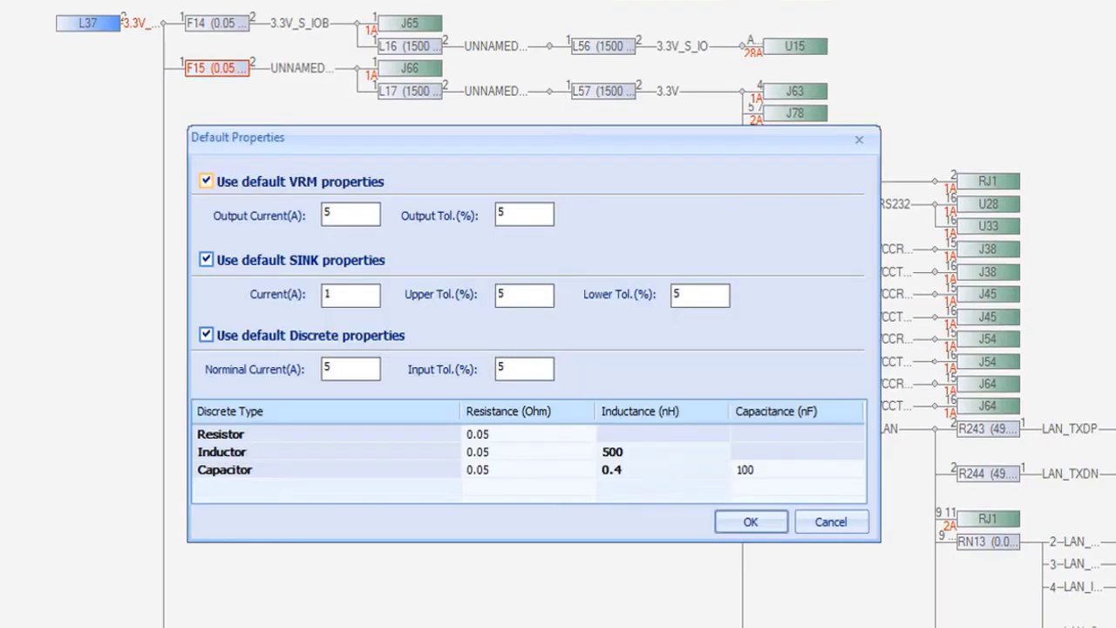
pyautogui.doubleClick(349, 299)
pyautogui.write('0.001')
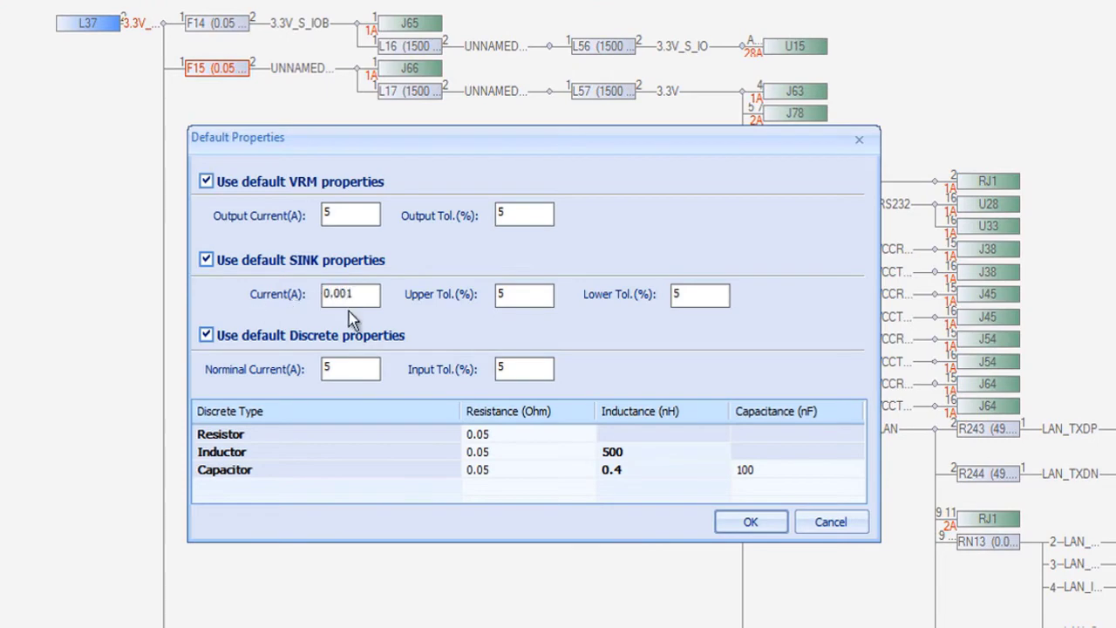
pyautogui.press('Return')
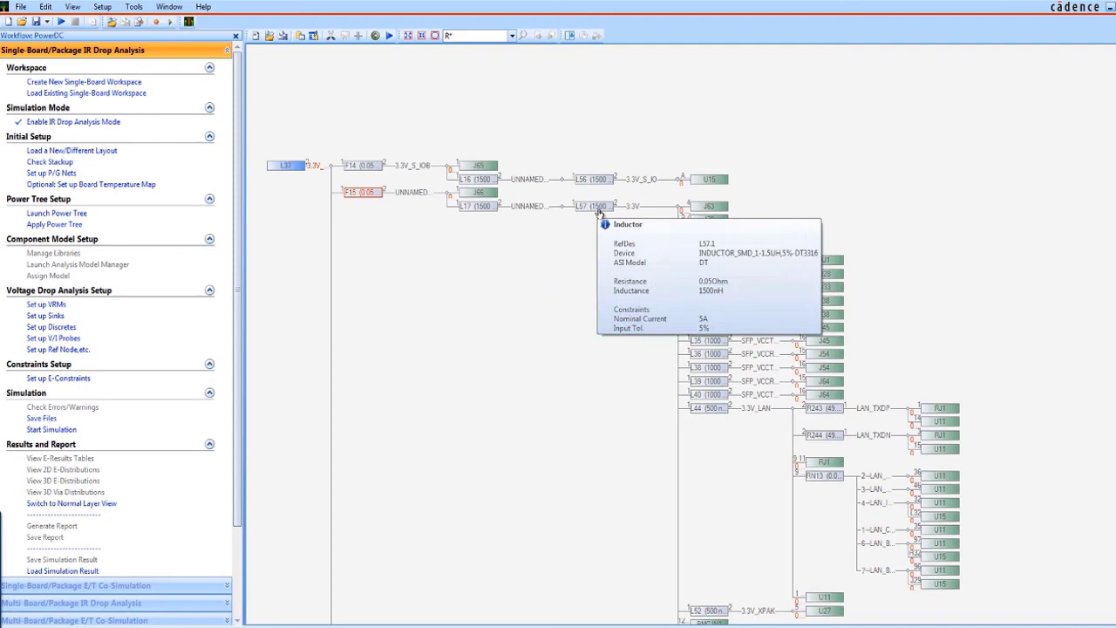
# - Load the model library and auto-map analysis models so every component, including U37, validates
pyautogui.click(299, 38)
pyautogui.click(342, 35)
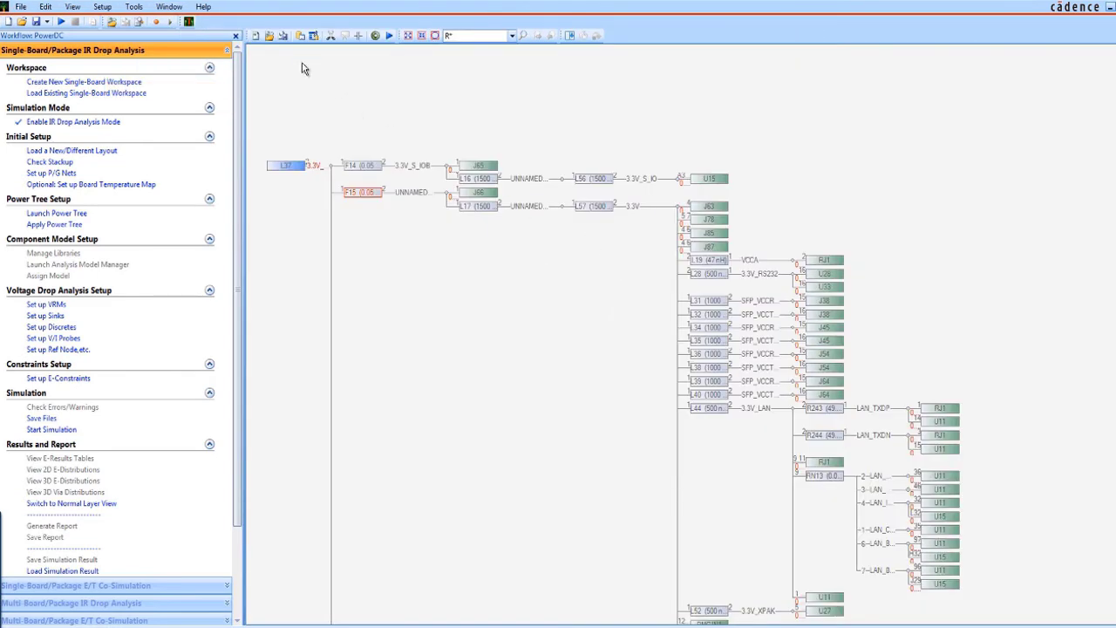
pyautogui.click(314, 36)
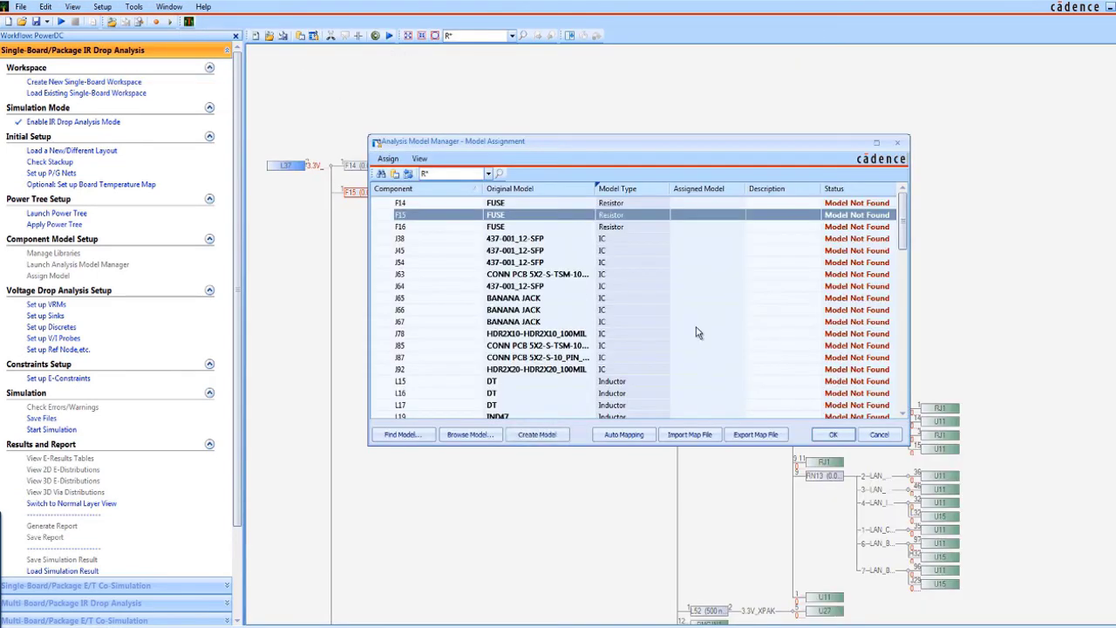
pyautogui.click(624, 434)
pyautogui.click(417, 225)
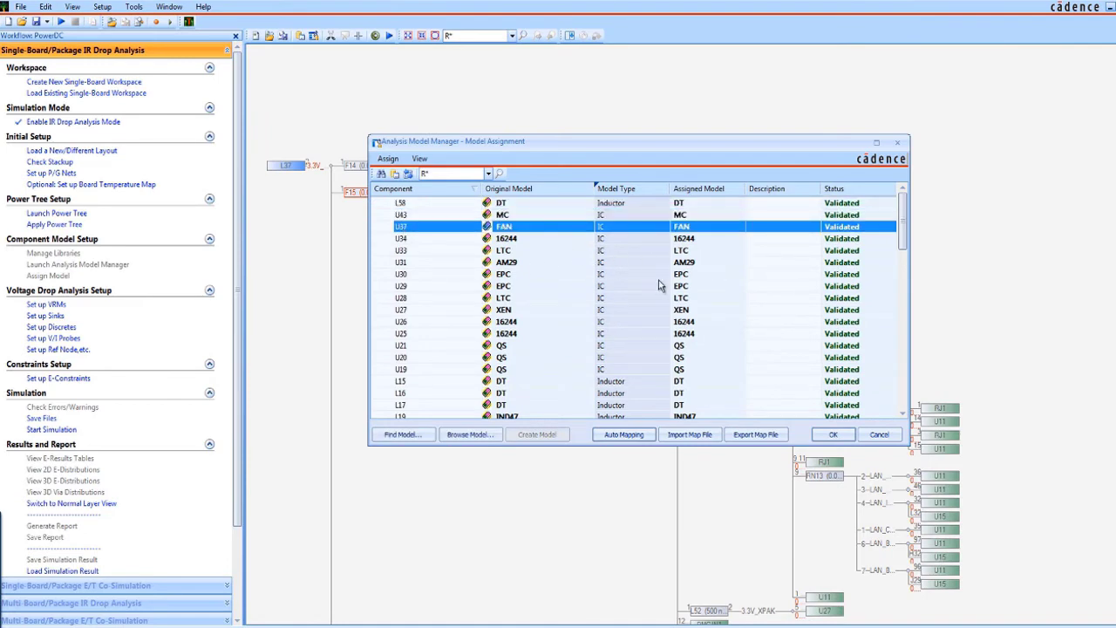
pyautogui.scroll(-10, 540, 309)
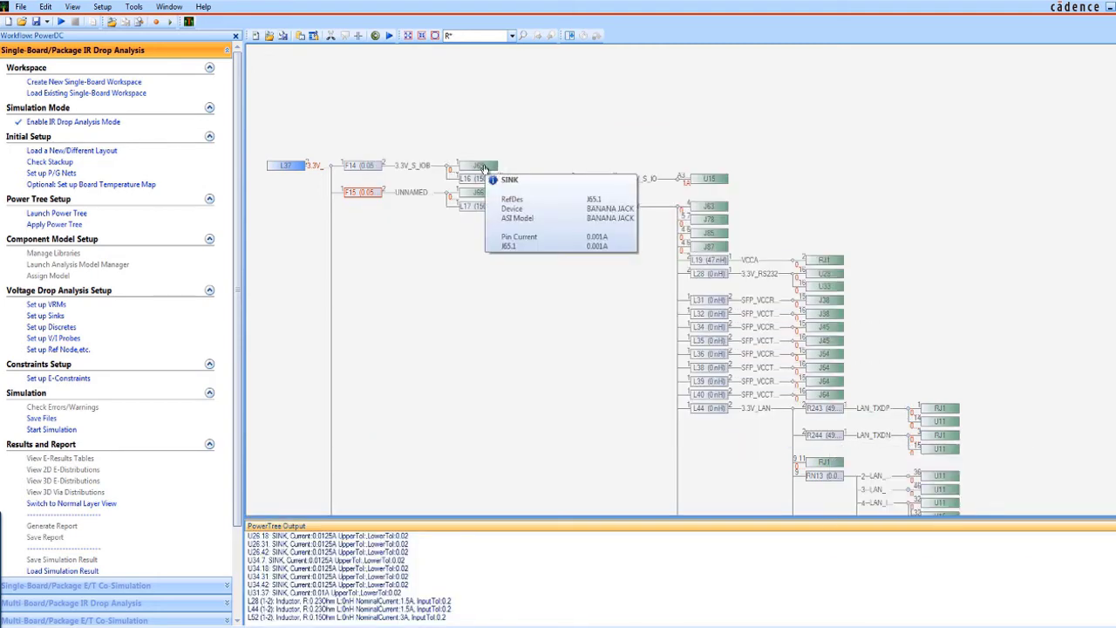
# - Check that fuse F14's resistance is 0.05 Ohm
pyautogui.click(362, 168)
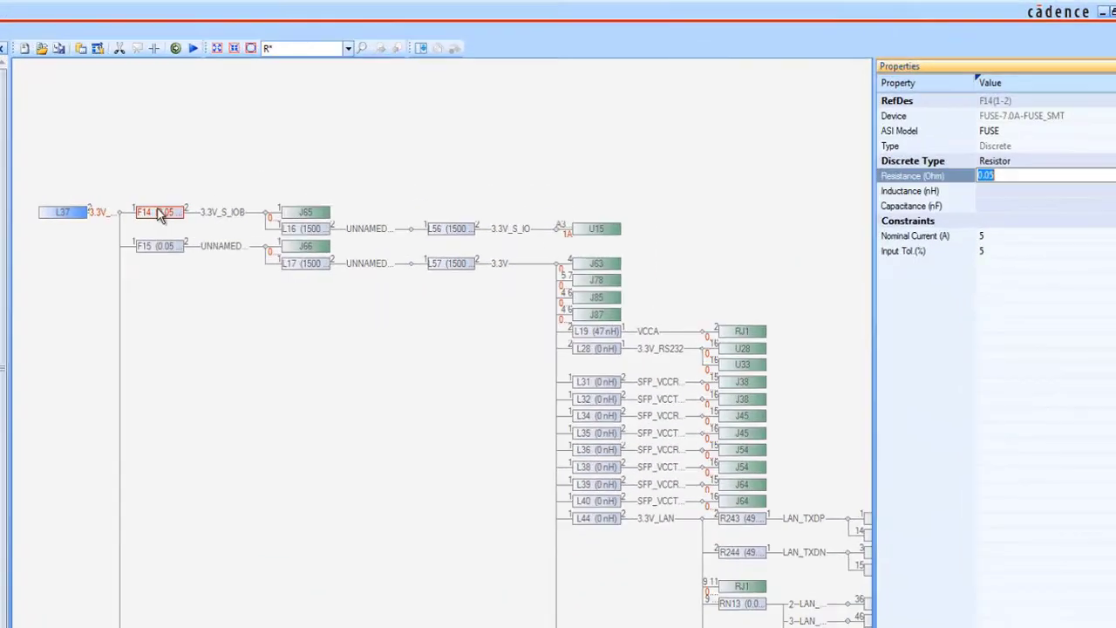
pyautogui.click(999, 191)
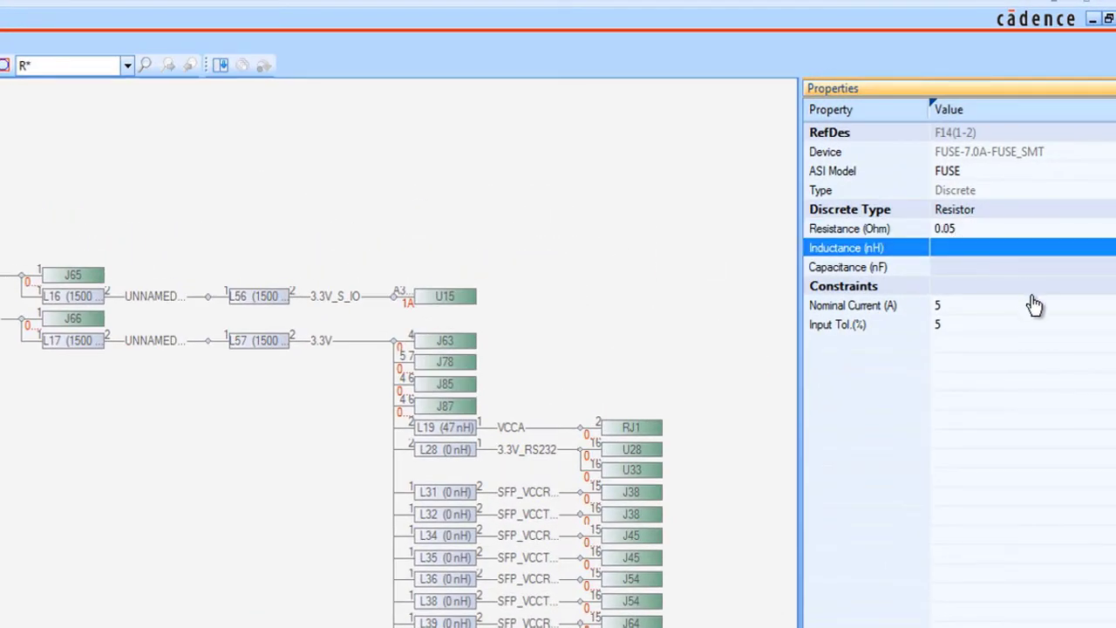
pyautogui.click(969, 235)
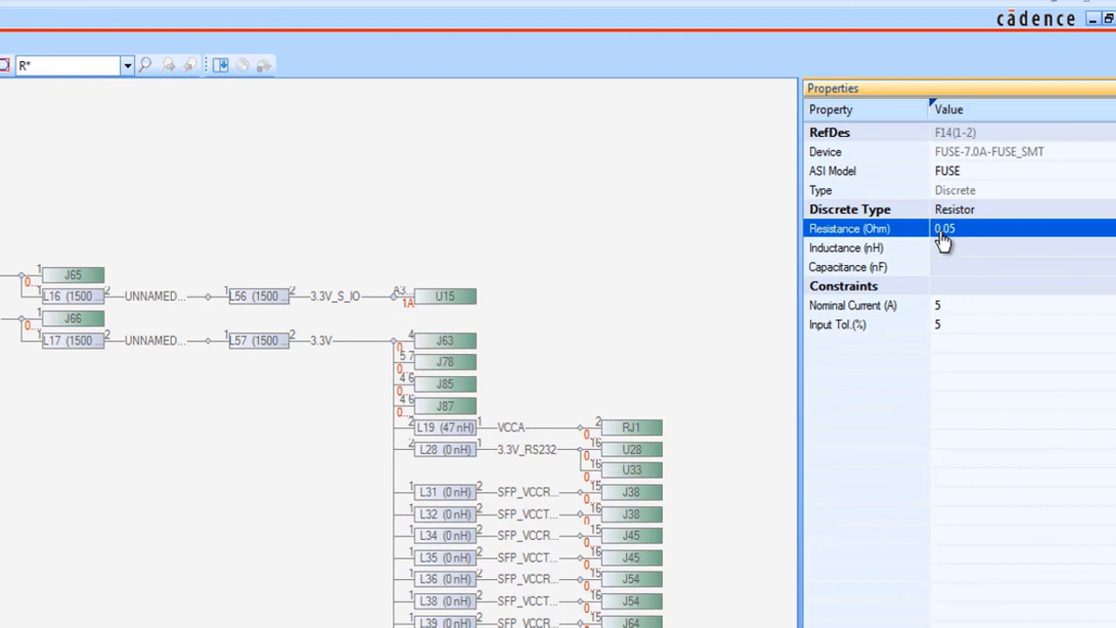
# - Check U28's pin 16 current of 0.005 A, then close the PowerTree Output pane
pyautogui.click(634, 453)
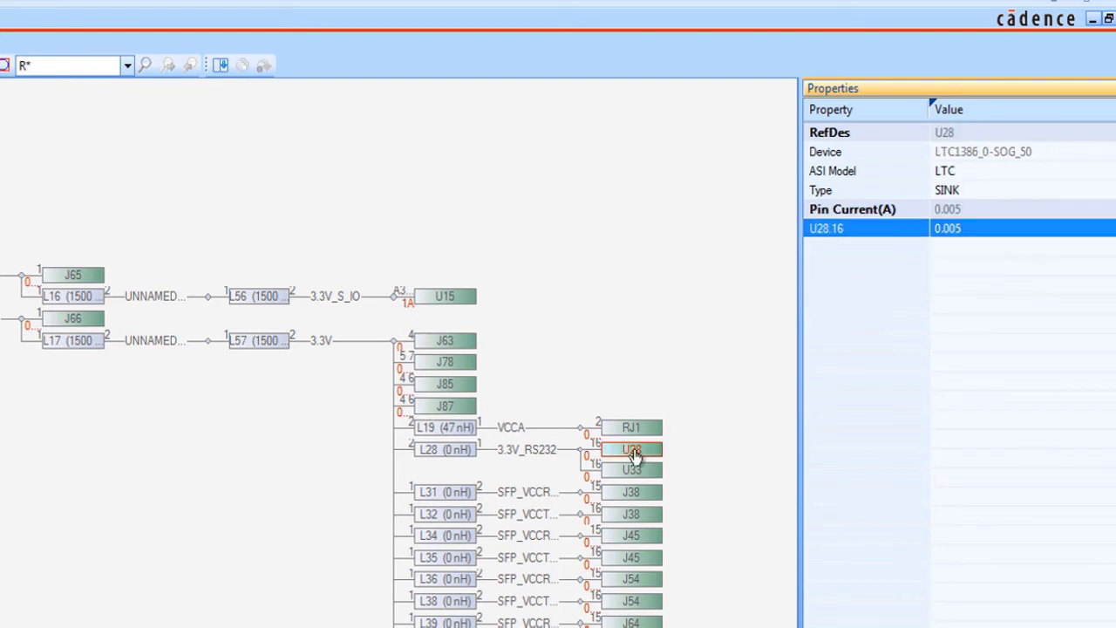
pyautogui.click(1076, 231)
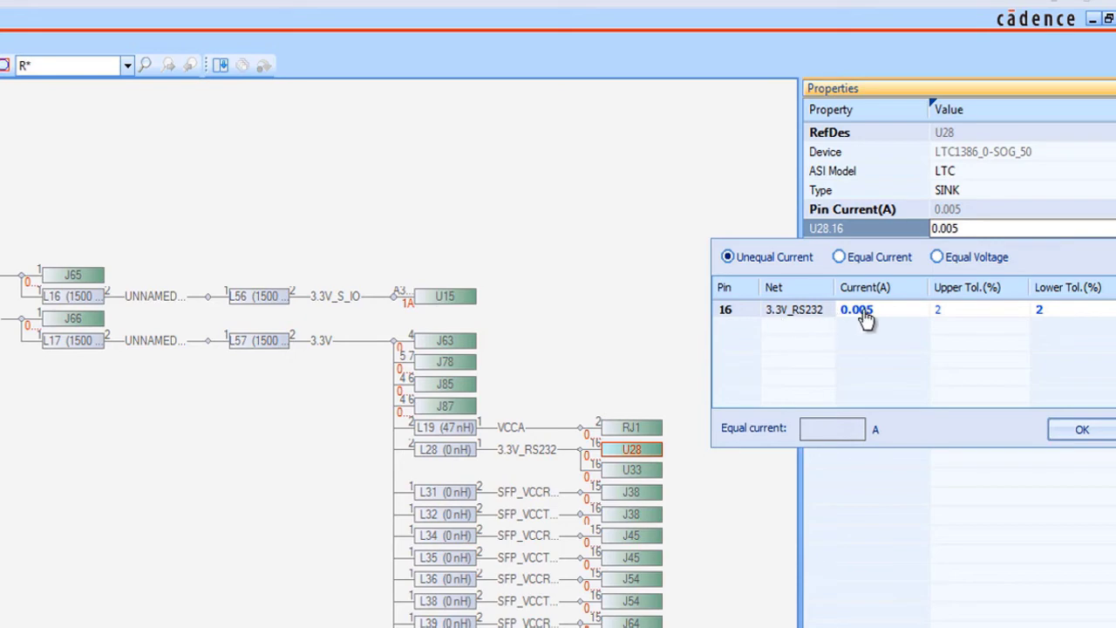
pyautogui.click(859, 322)
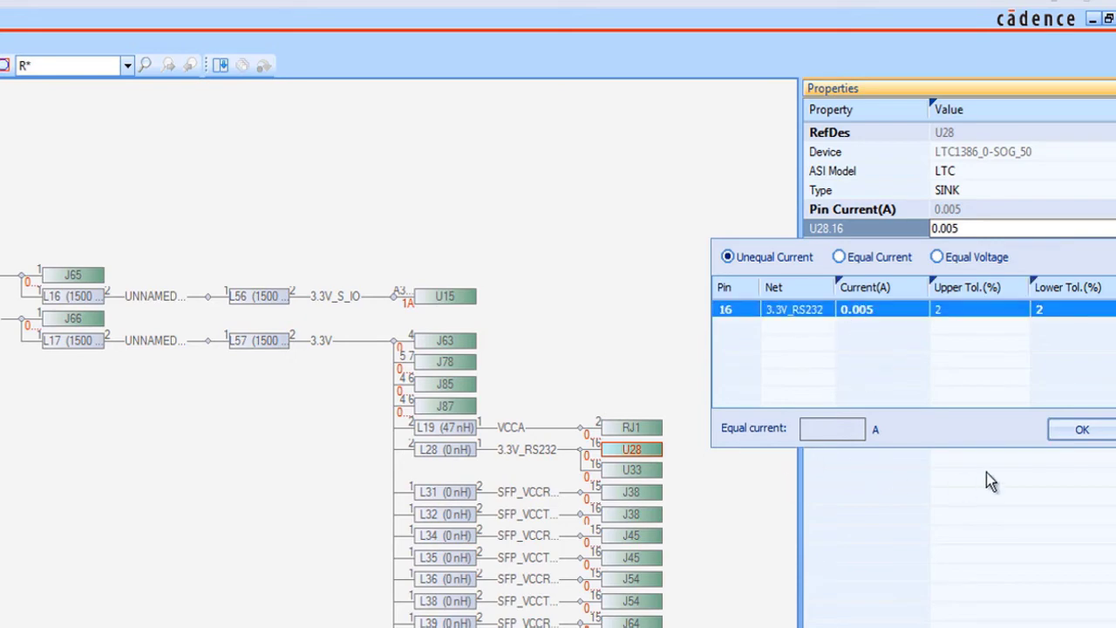
pyautogui.click(1081, 429)
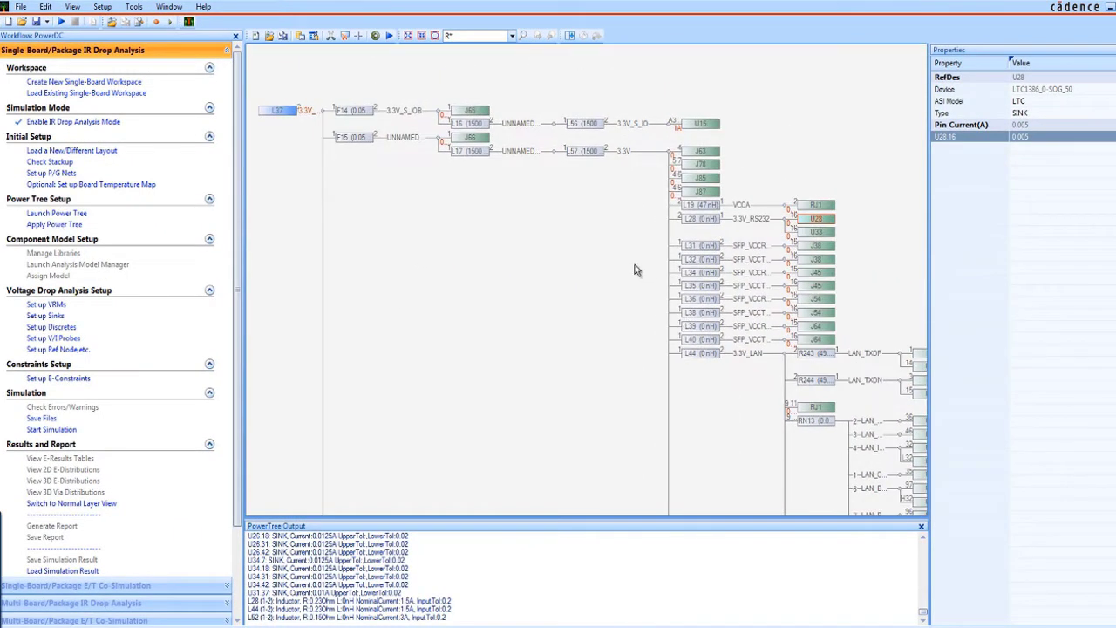
pyautogui.scroll(-5, 635, 270)
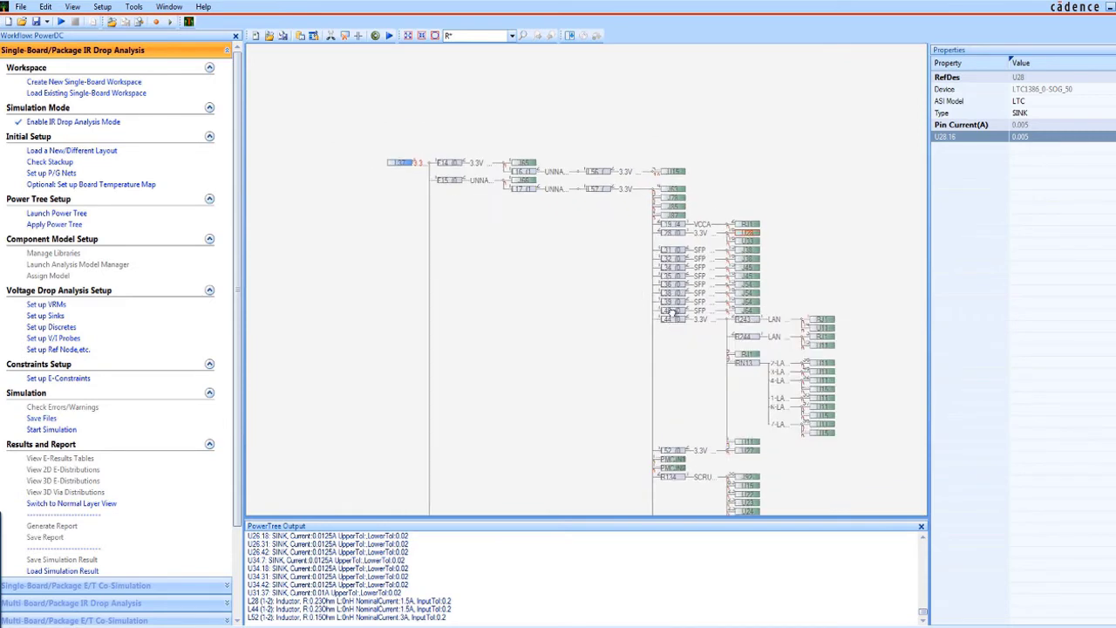
pyautogui.moveTo(672, 312); pyautogui.dragTo(662, 252)
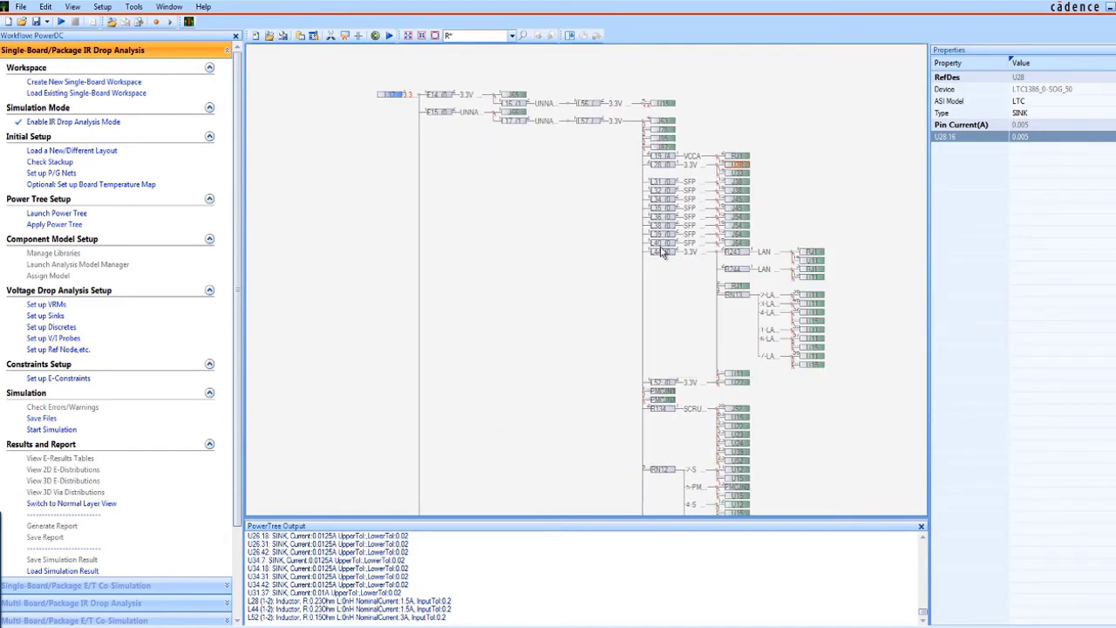
pyautogui.click(920, 527)
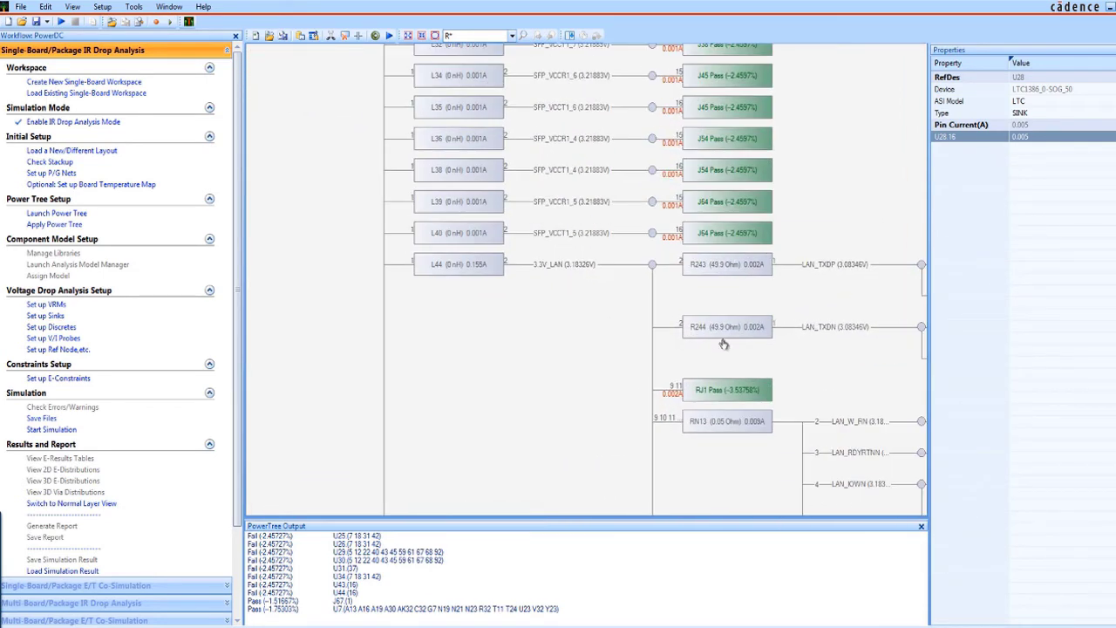
pyautogui.scroll(3, 616, 327)
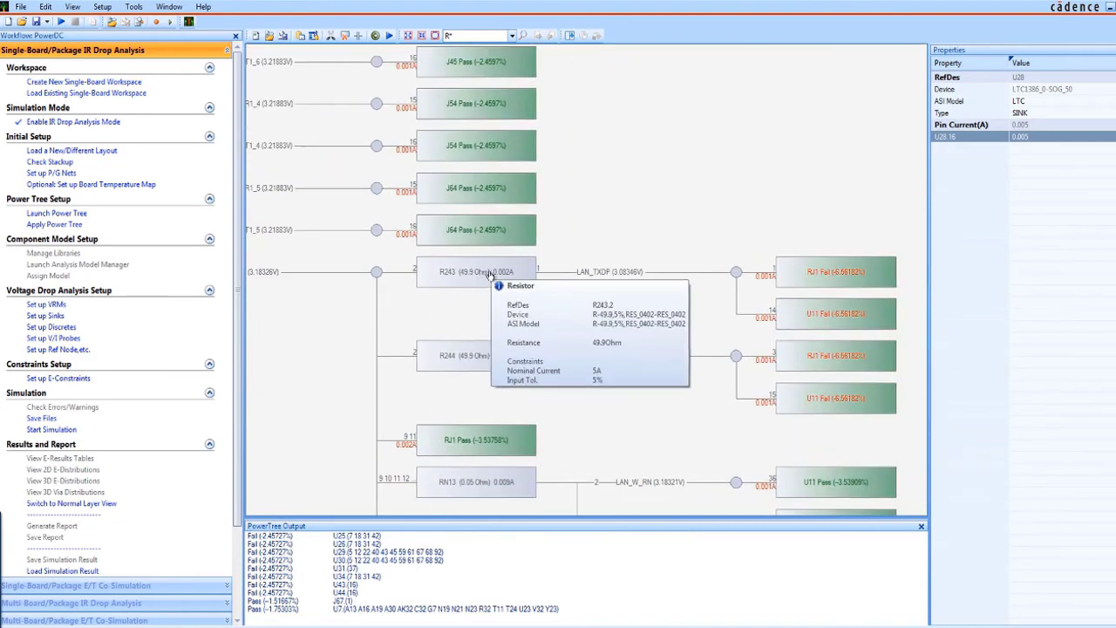
# - Change R243's resistance to 0.5 Ohm and recalculate the sink results
pyautogui.click(465, 277)
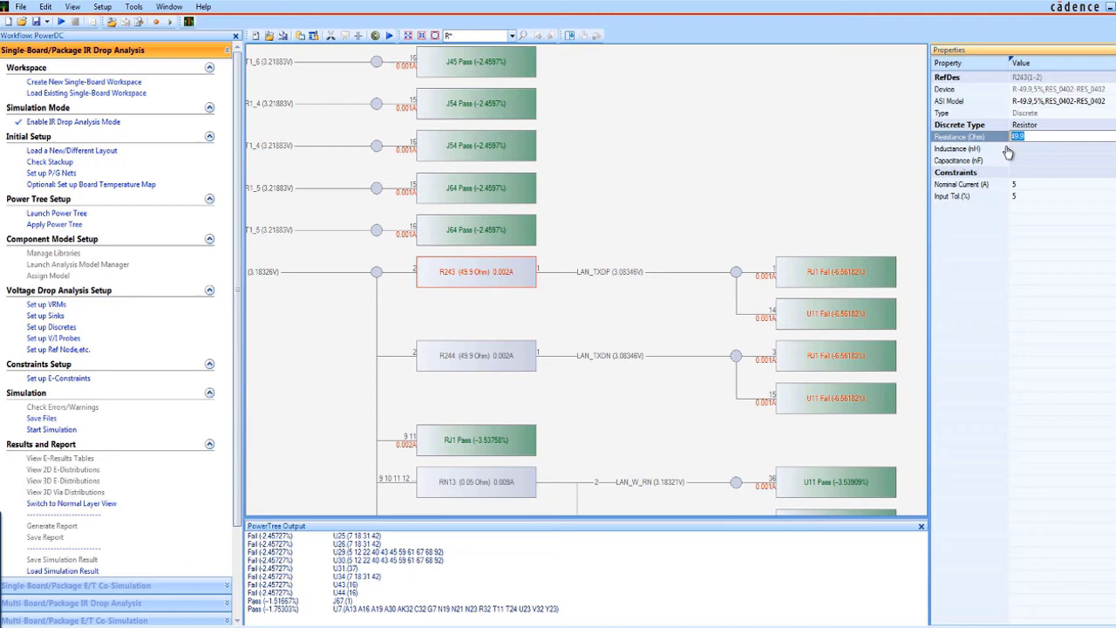
pyautogui.write('5')
pyautogui.click(1015, 173)
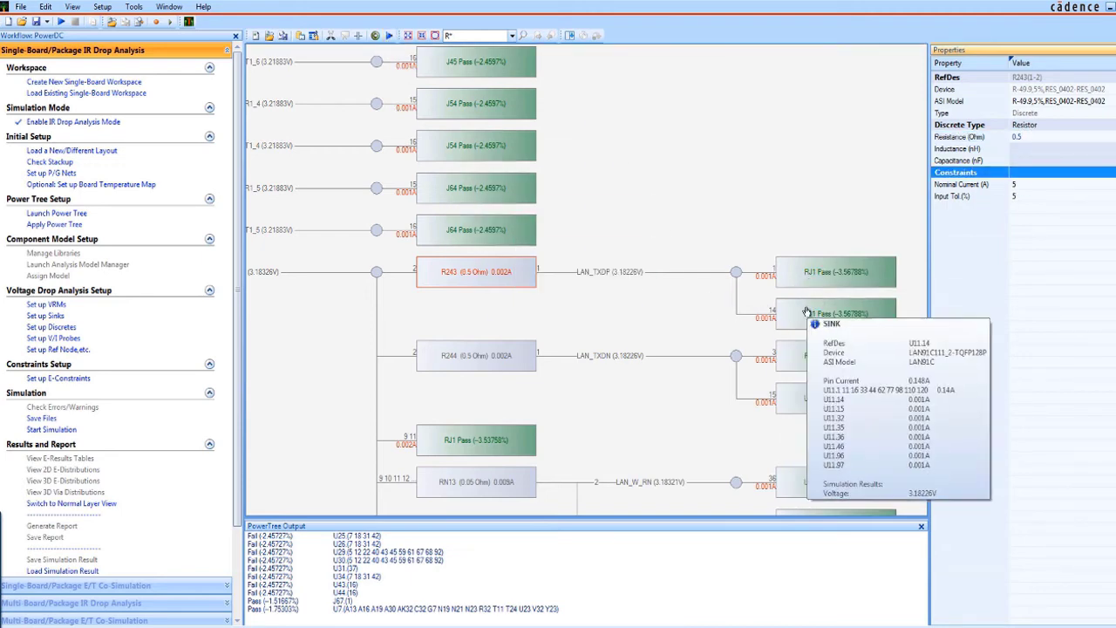
pyautogui.click(582, 319)
pyautogui.scroll(-5, 583, 319)
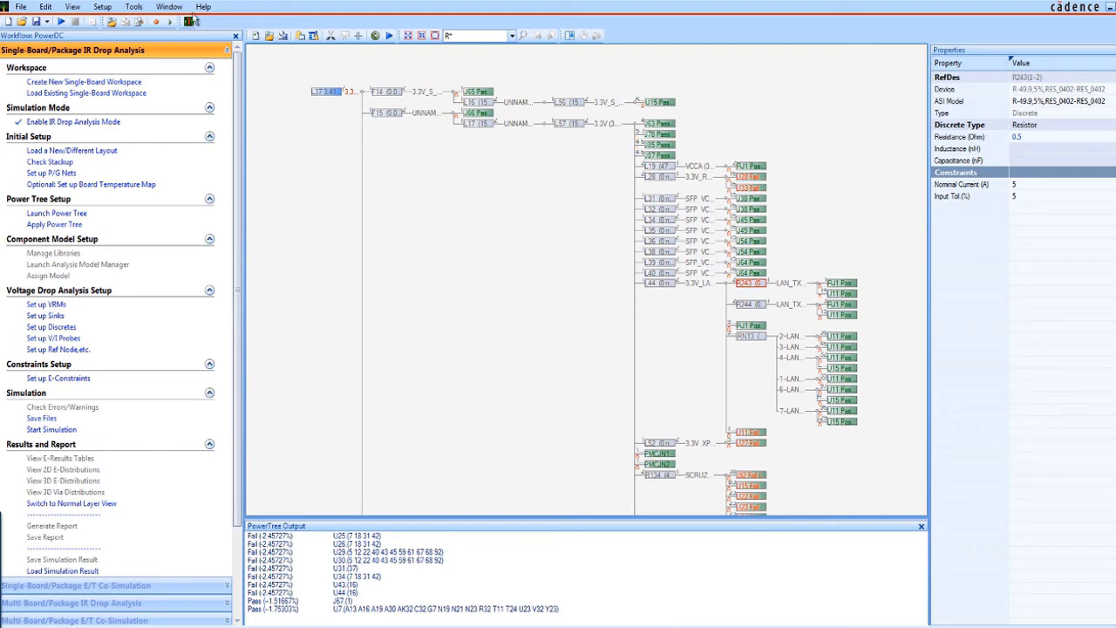
# - Switch to the layout view and load the board's .spd layout file
pyautogui.click(169, 6)
pyautogui.click(196, 78)
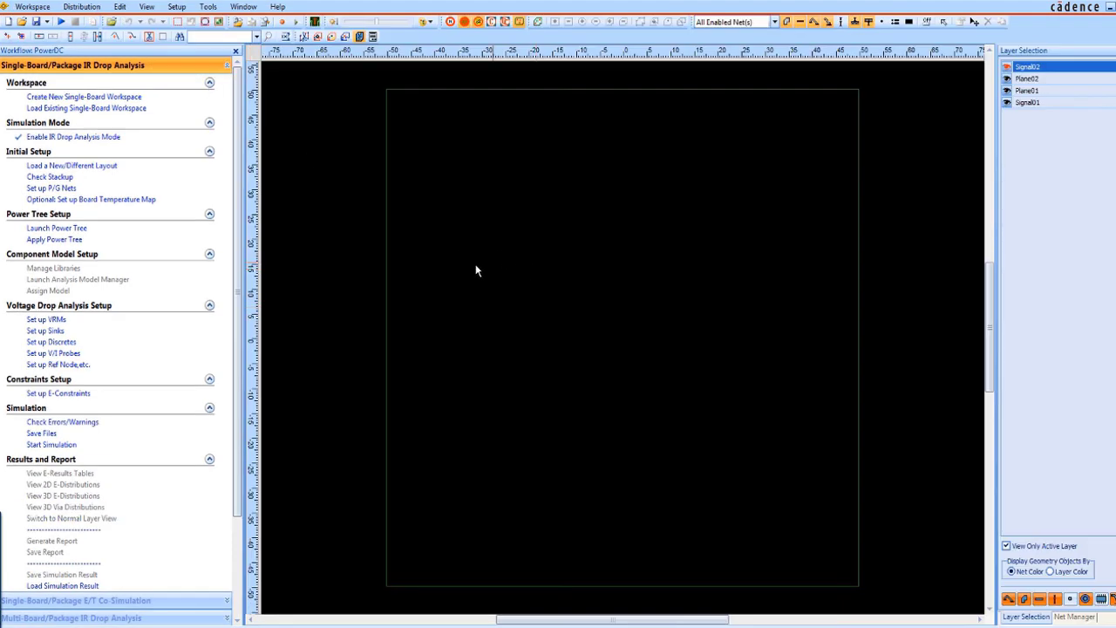
pyautogui.click(91, 170)
pyautogui.click(558, 341)
pyautogui.doubleClick(562, 246)
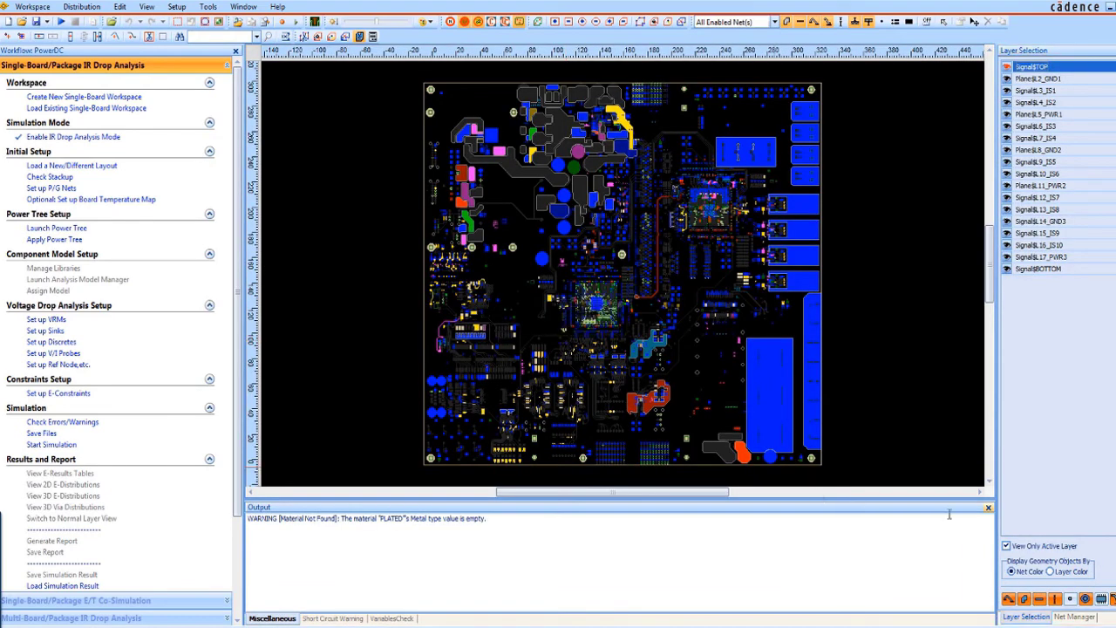
# - Disable every net on the board in Net Manager, then bring up Set up Sinks
pyautogui.click(1076, 617)
pyautogui.click(1068, 153)
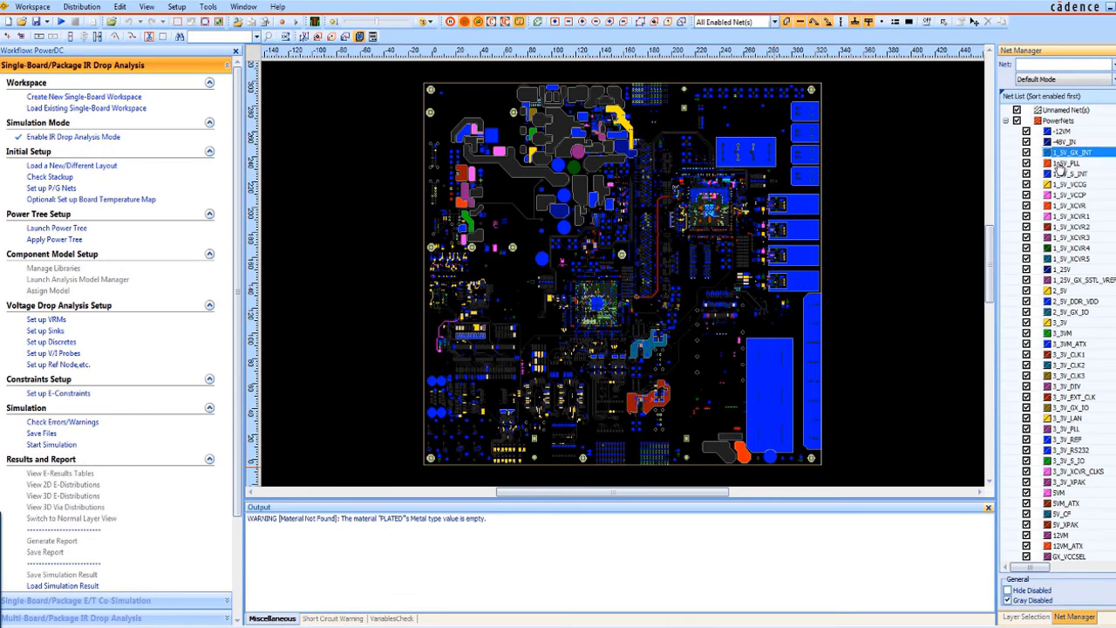
pyautogui.hotkey('ctrl', 'a')
pyautogui.rightClick(1059, 169)
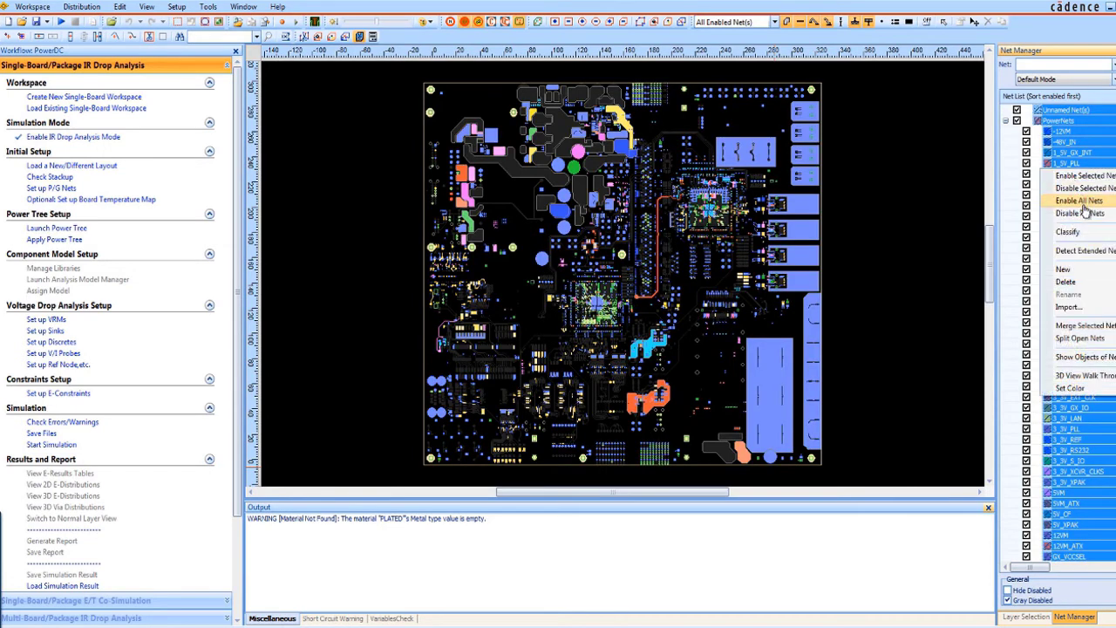
pyautogui.click(1080, 213)
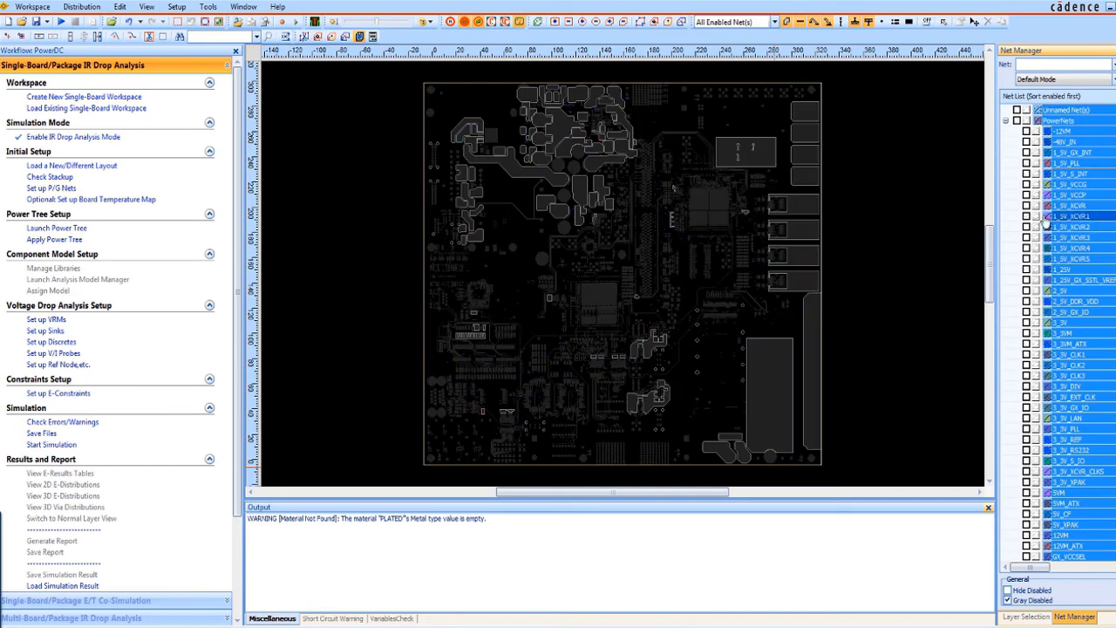
pyautogui.click(45, 331)
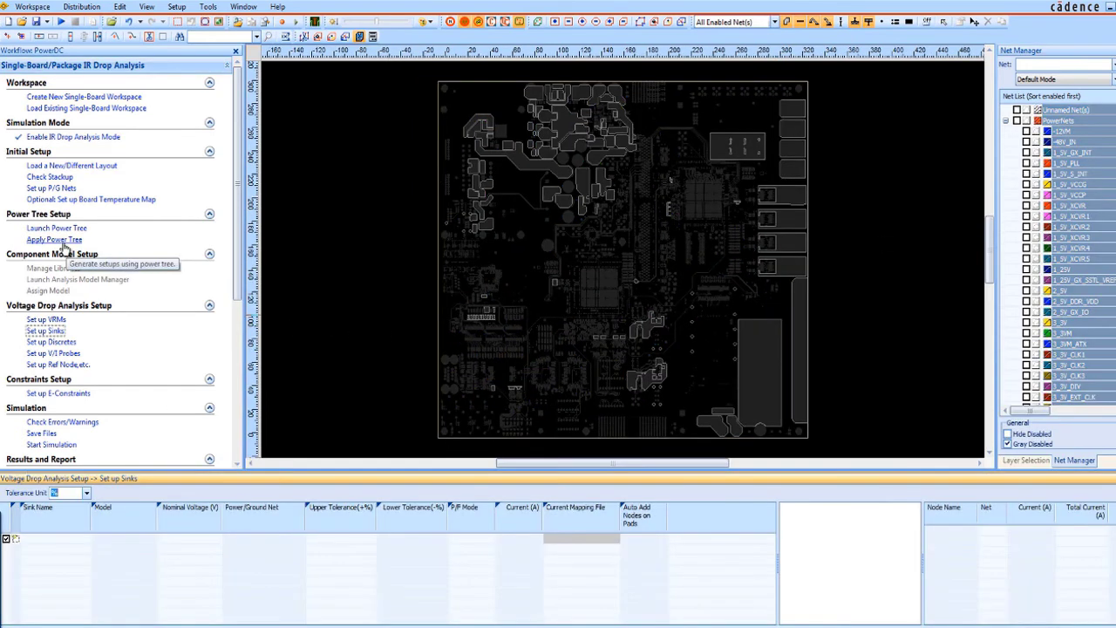
# - Apply the L37_2_finished.pwt power tree file to the board layout
pyautogui.click(63, 247)
pyautogui.click(118, 251)
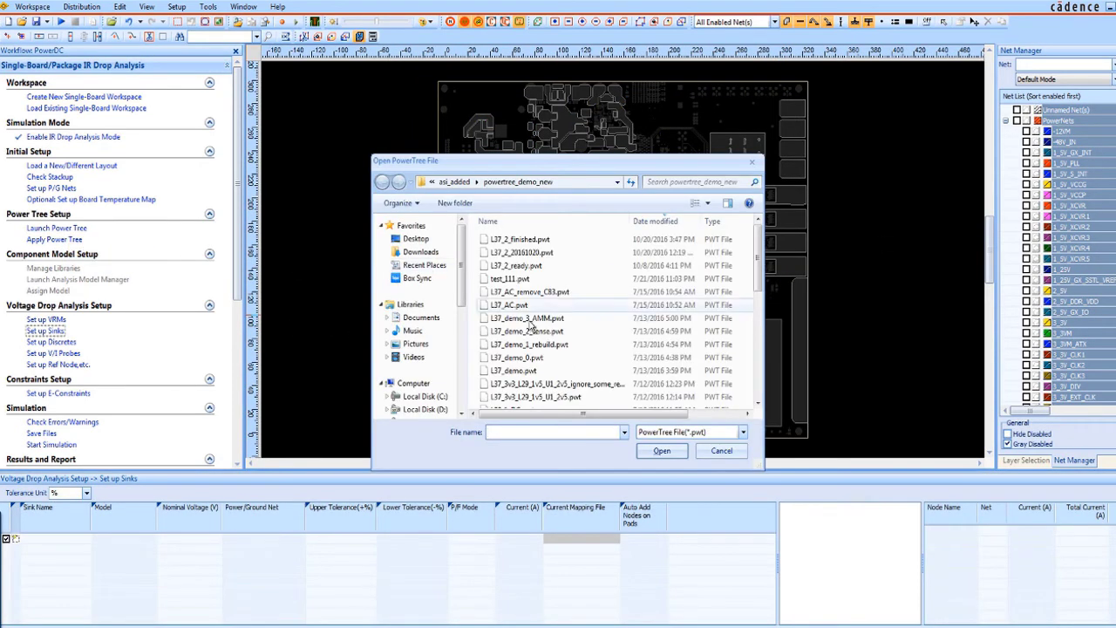
pyautogui.doubleClick(526, 244)
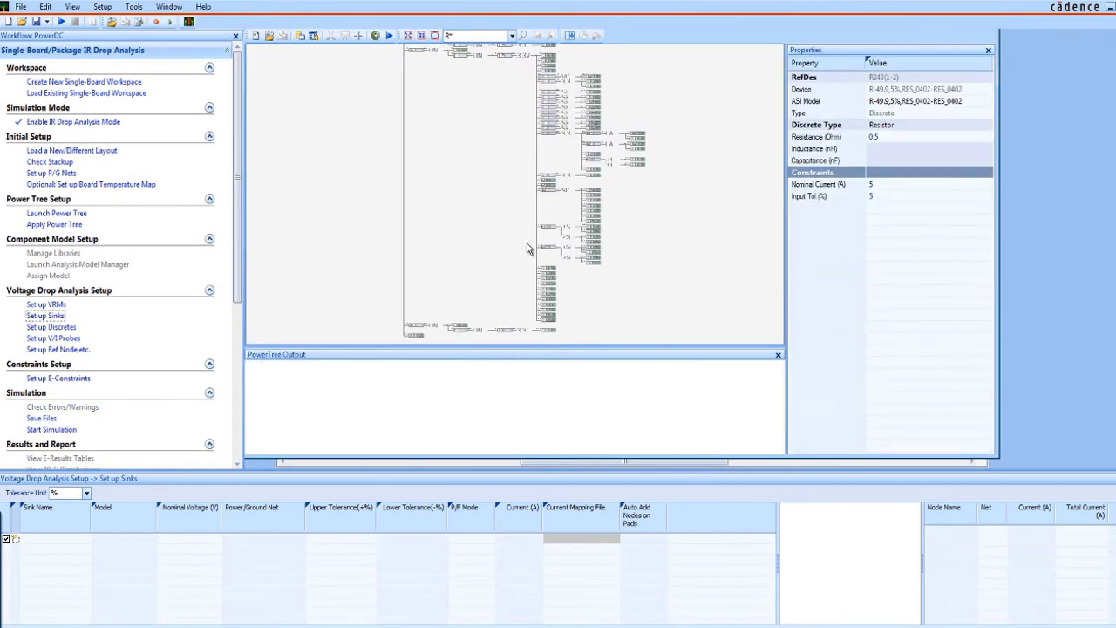
pyautogui.click(777, 356)
pyautogui.scroll(5, 641, 212)
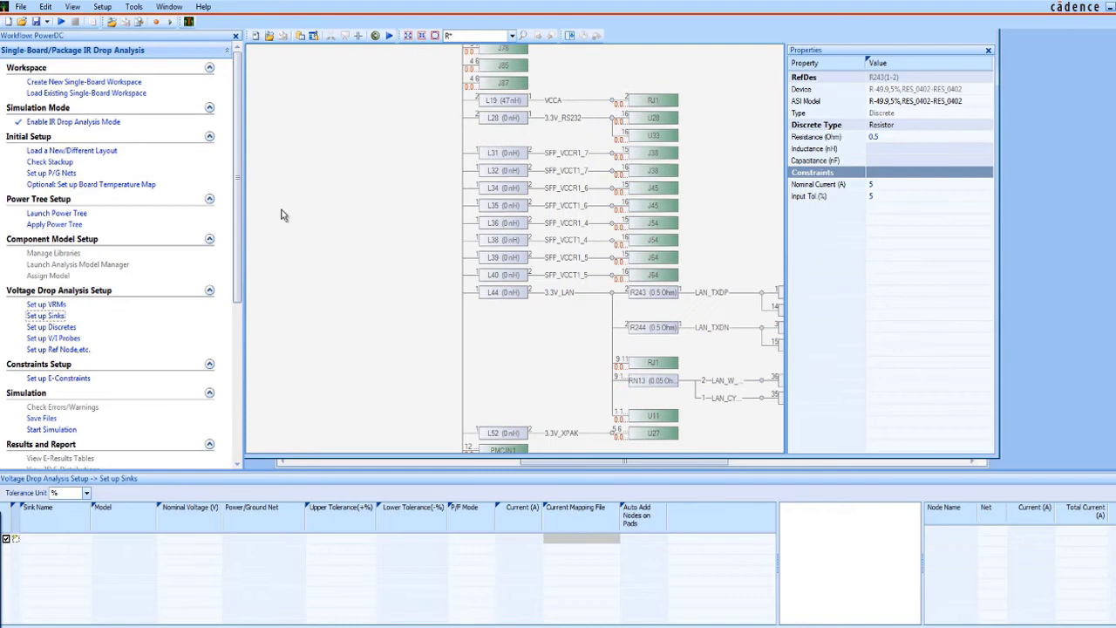
# - Generate the 3_3V_FAN_OUT analysis setups, then review the VRM, sink and discrete setups
pyautogui.click(68, 226)
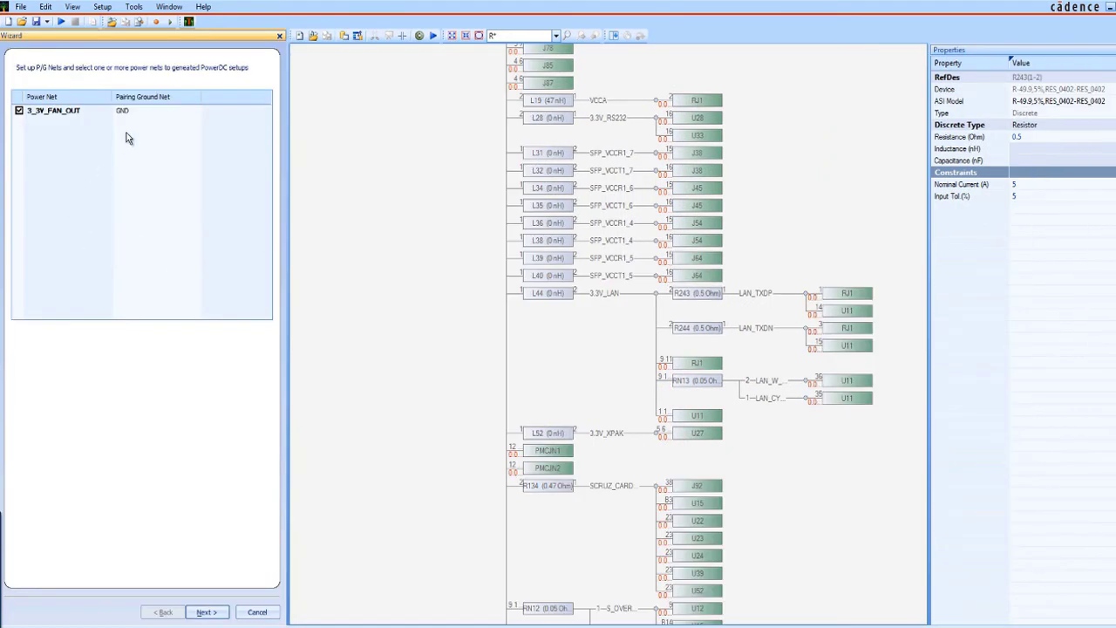
pyautogui.click(209, 611)
pyautogui.click(209, 612)
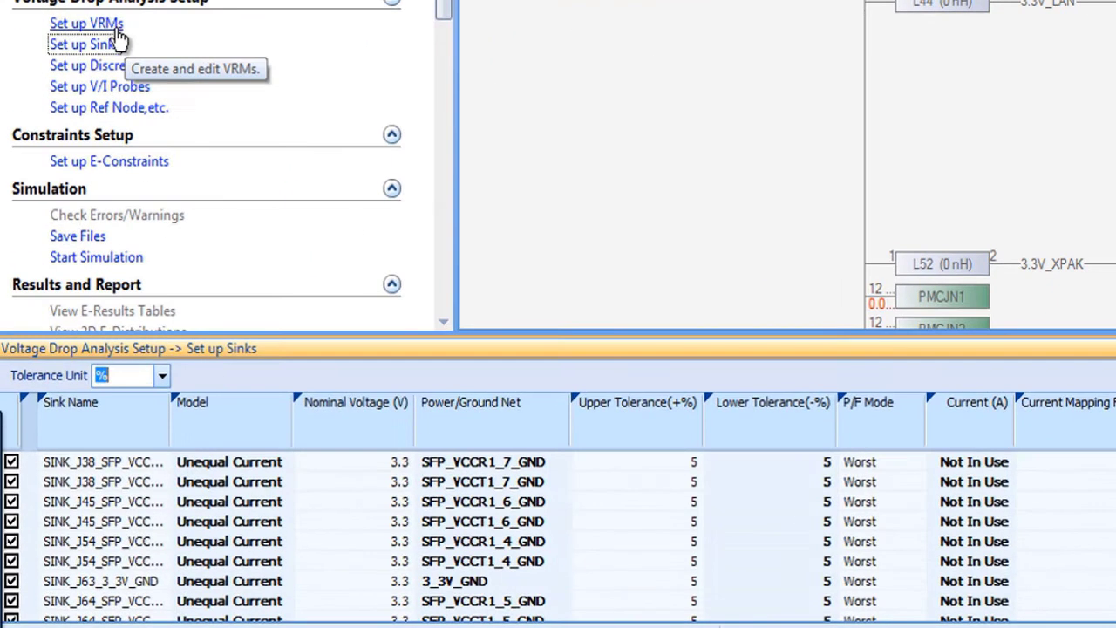
pyautogui.click(57, 306)
pyautogui.click(69, 45)
pyautogui.click(77, 66)
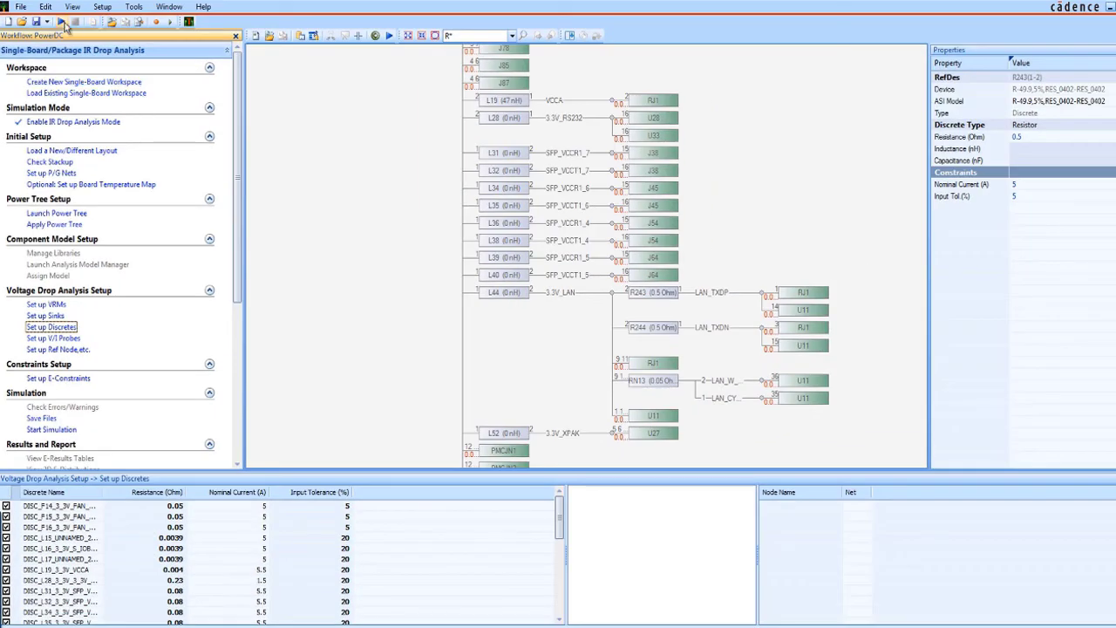
# - Run the IR drop simulation, saving the workspace as demo1 in worklib; the 3.3 V VRM draws 2.735 A
pyautogui.click(61, 22)
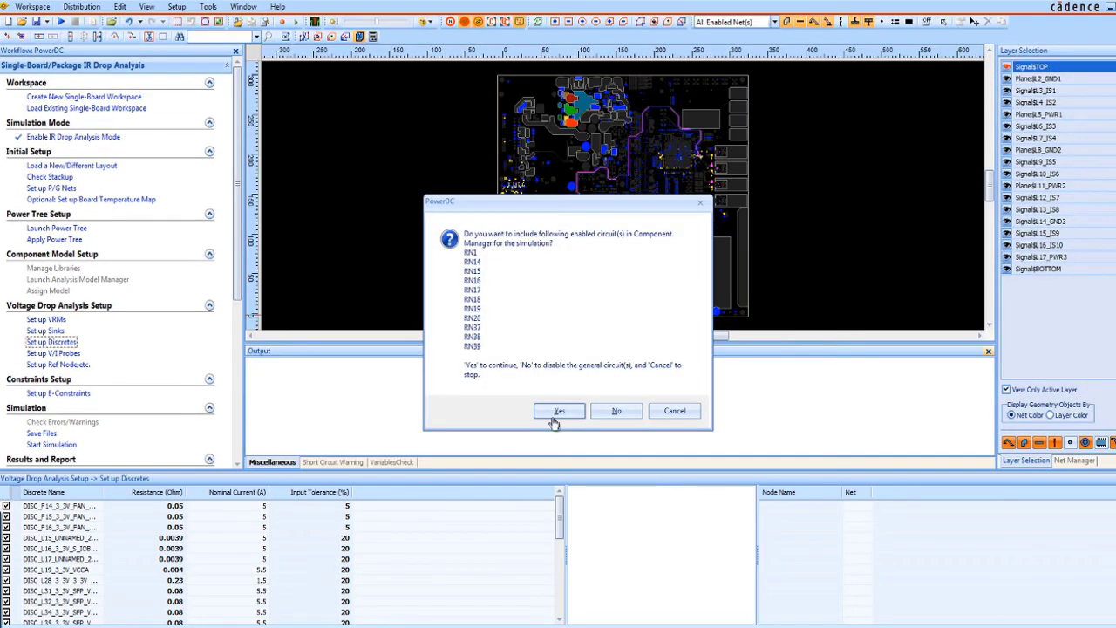
pyautogui.click(555, 415)
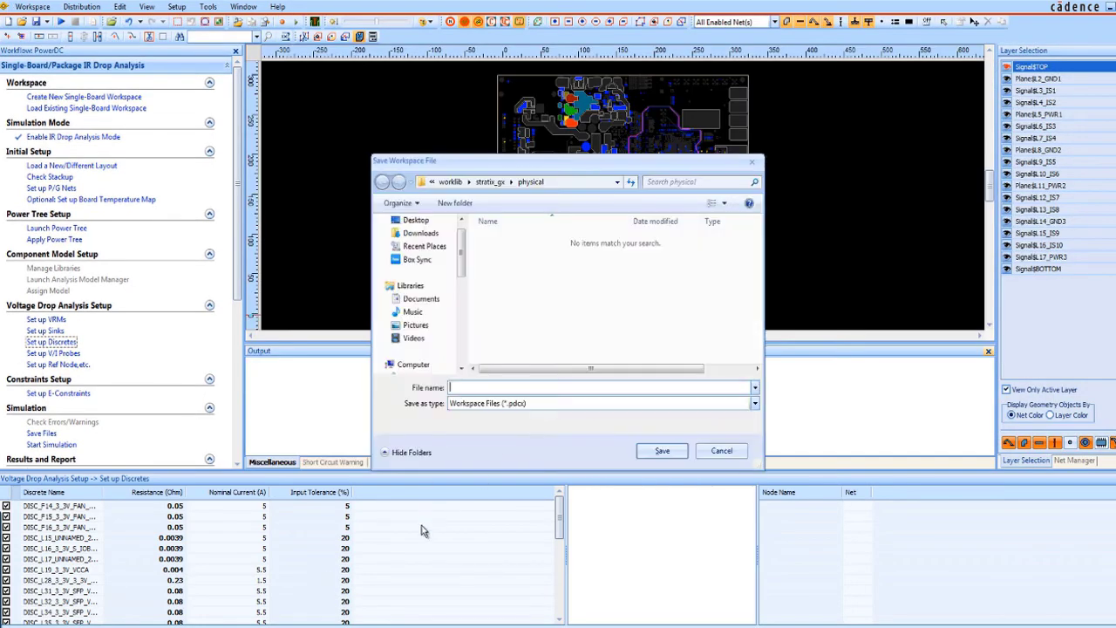
pyautogui.write('demo1')
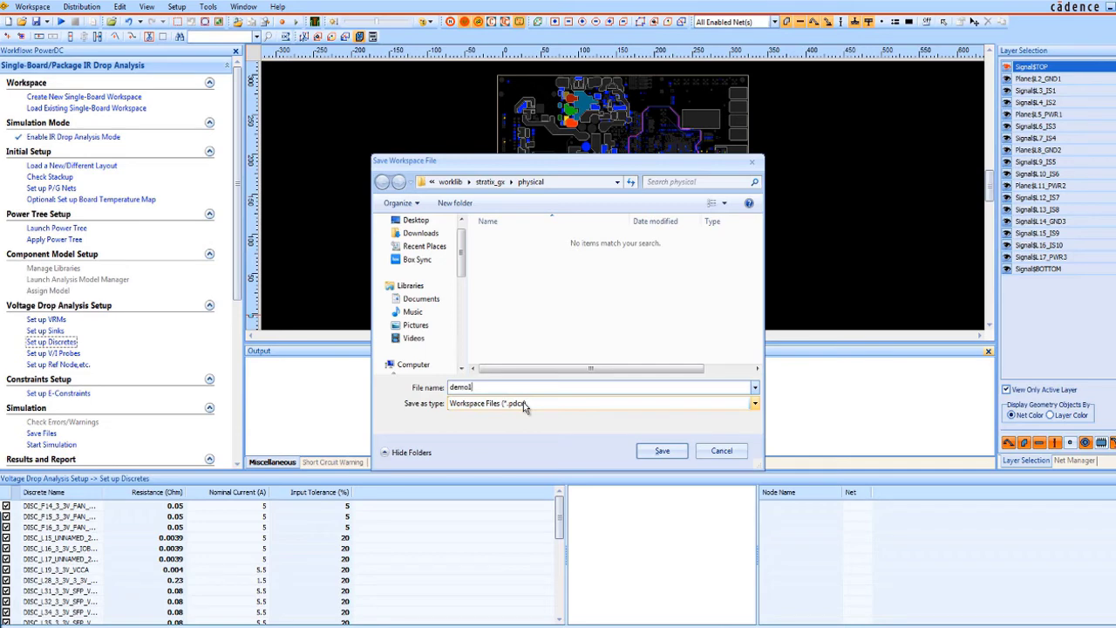
pyautogui.click(450, 182)
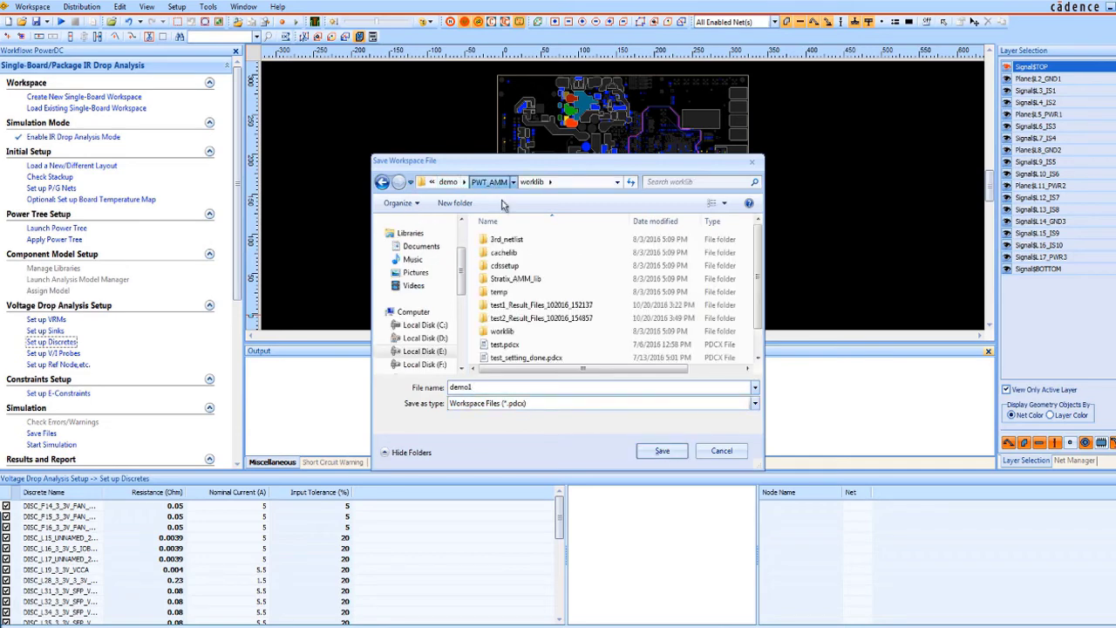
pyautogui.click(648, 449)
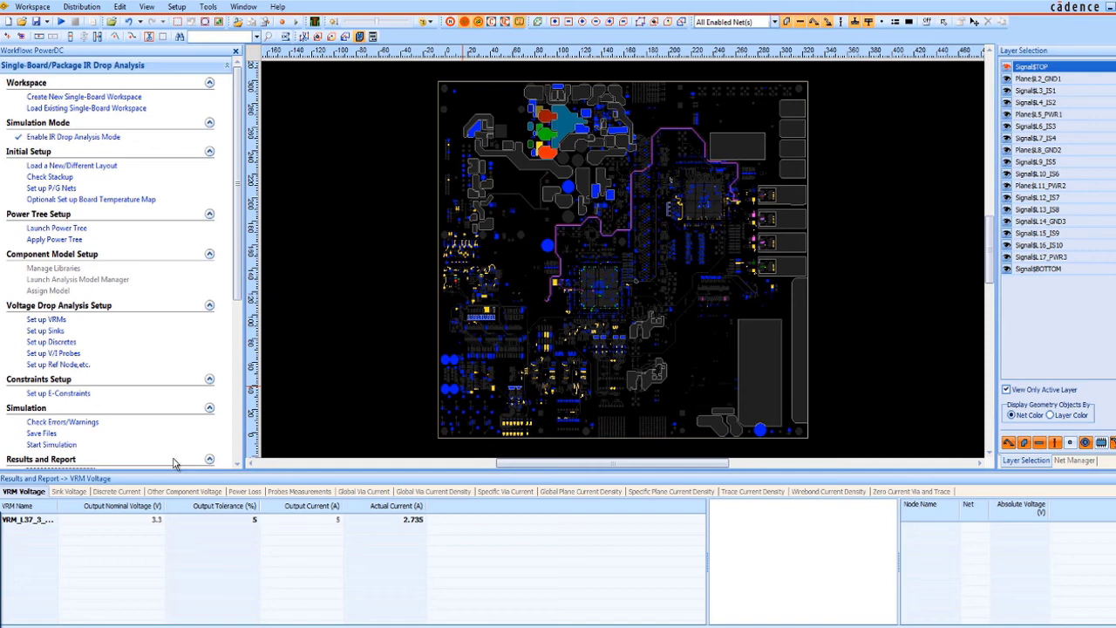
# - Show Results and Report and switch to the power tree results window beside the board's voltage map
pyautogui.scroll(-4, 203, 359)
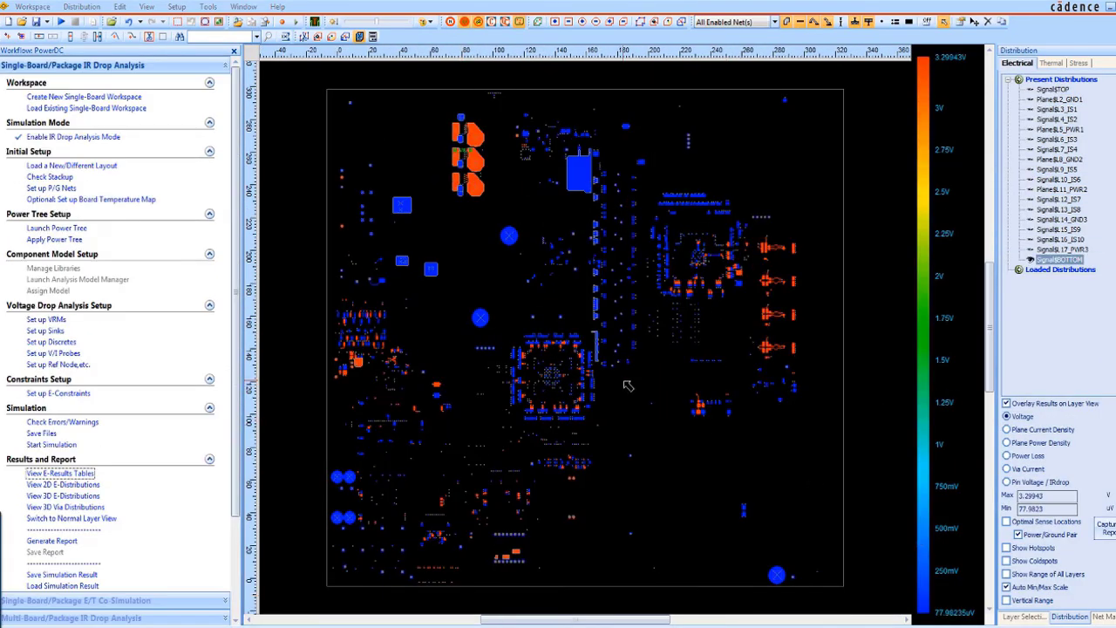
pyautogui.click(243, 6)
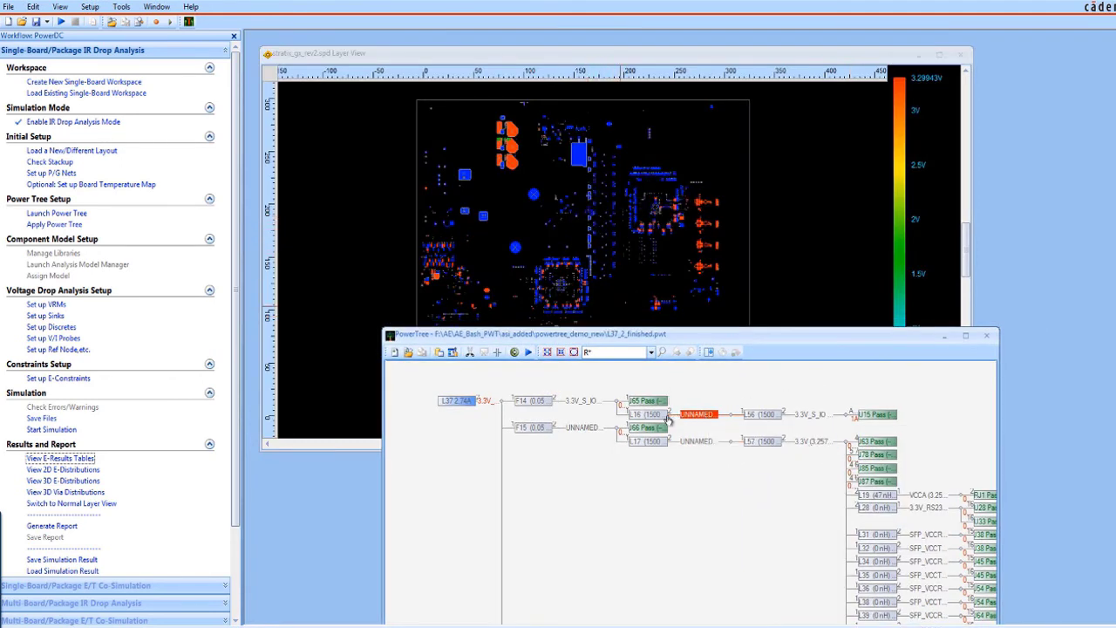
# - Cross-probe inductor L16 from the power tree onto the board layout
pyautogui.scroll(3, 647, 415)
pyautogui.rightClick(652, 417)
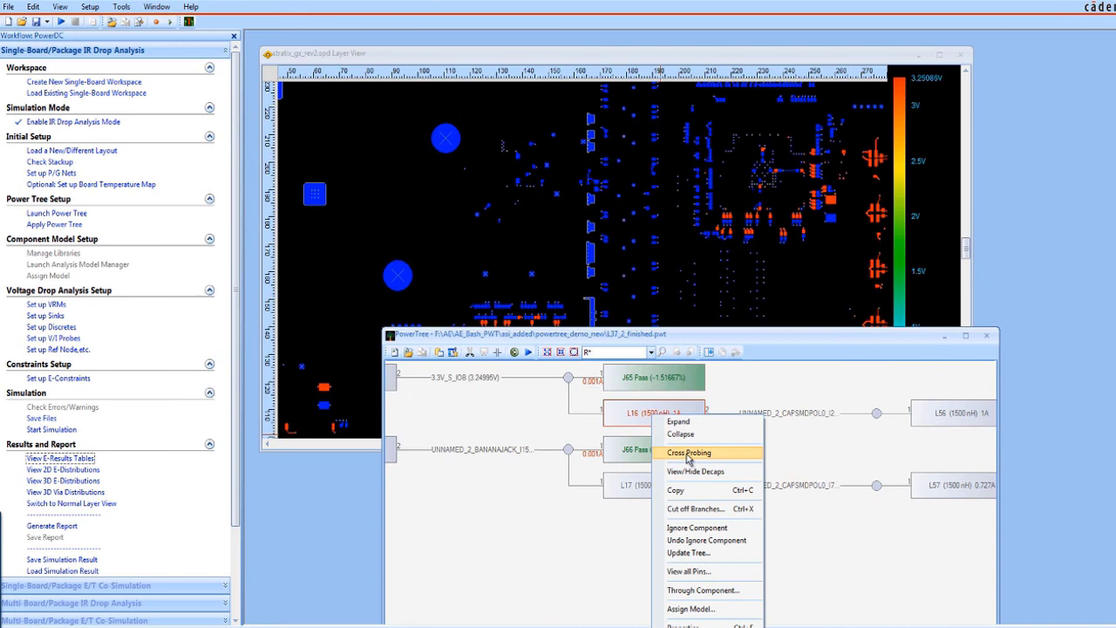
pyautogui.click(688, 453)
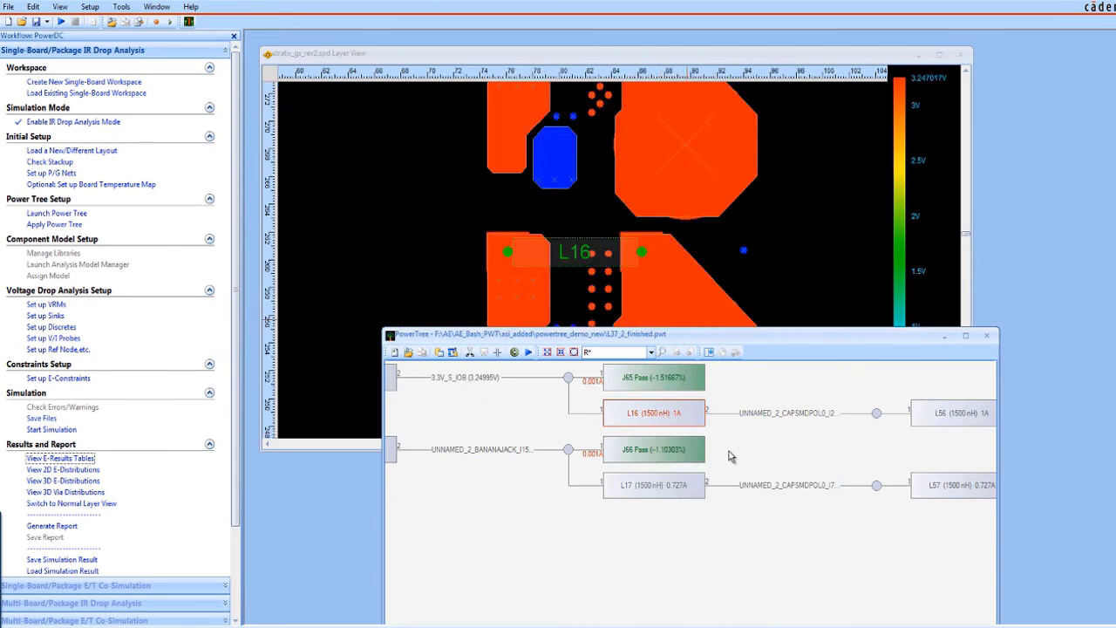
pyautogui.scroll(1, 835, 424)
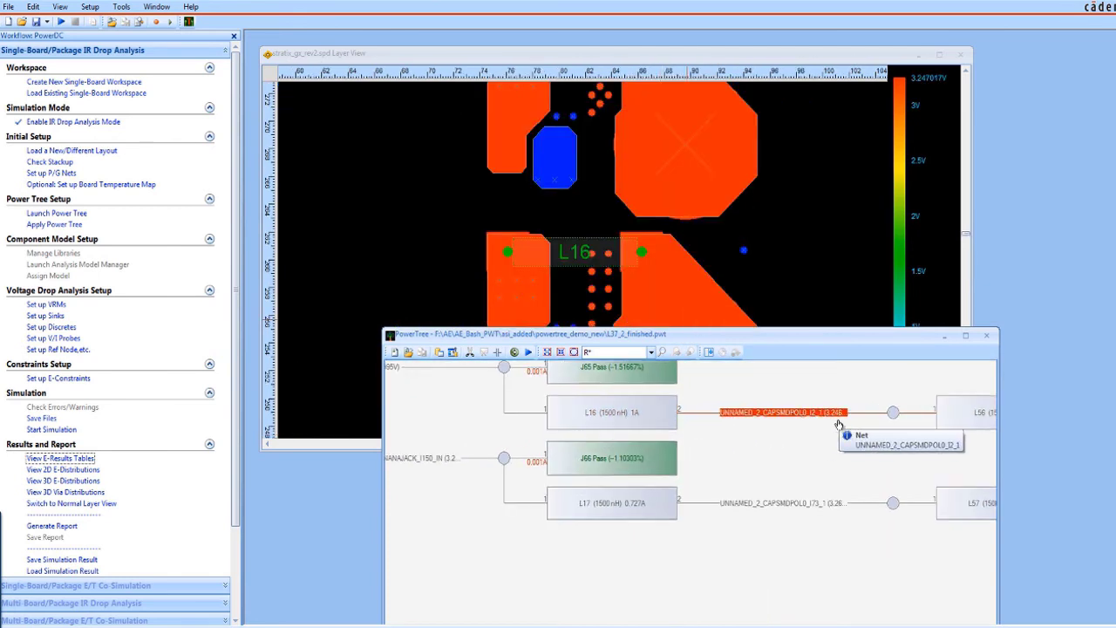
pyautogui.scroll(2, 838, 425)
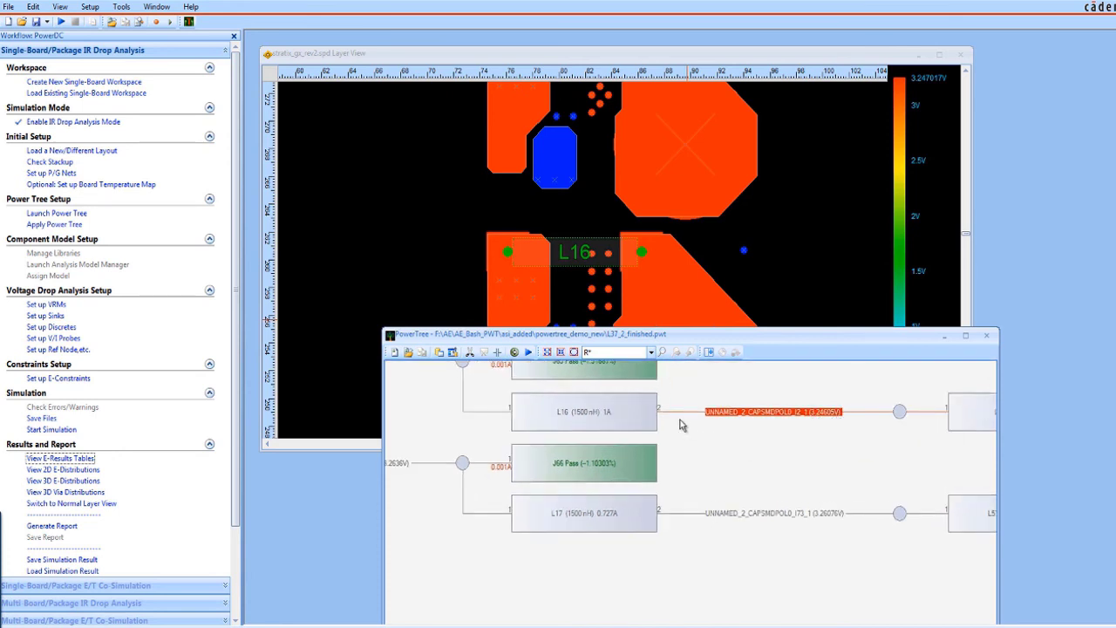
pyautogui.click(604, 413)
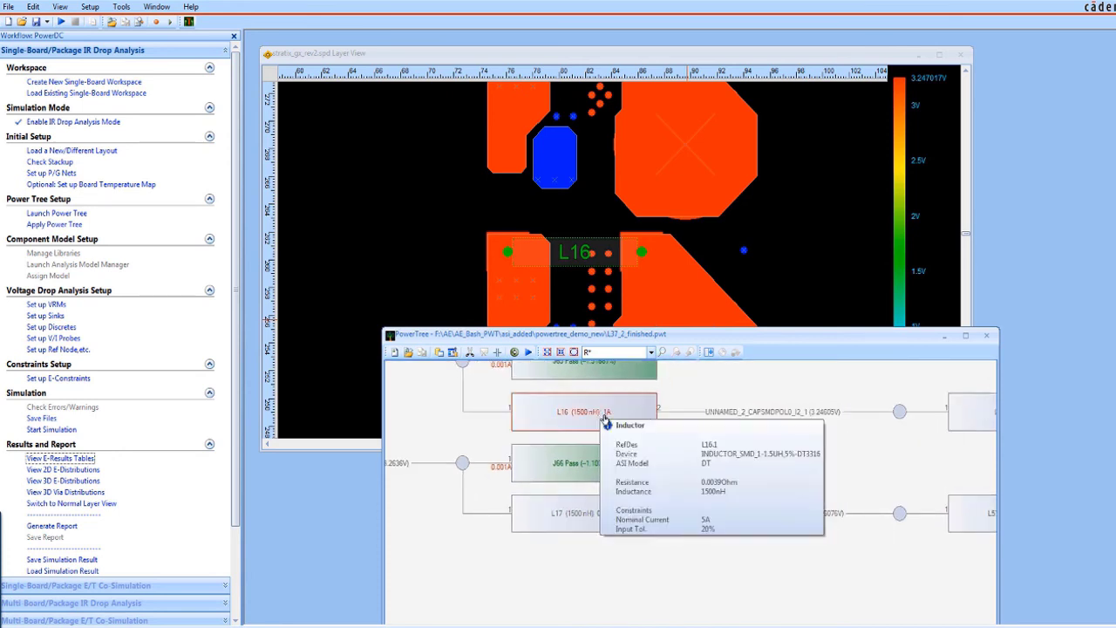
pyautogui.moveTo(607, 417); pyautogui.dragTo(697, 485)
# - Compare L16's pad voltages (about 3.247 V) with the tree's 3.24995 V, zooming the tree out
pyautogui.moveTo(695, 295)
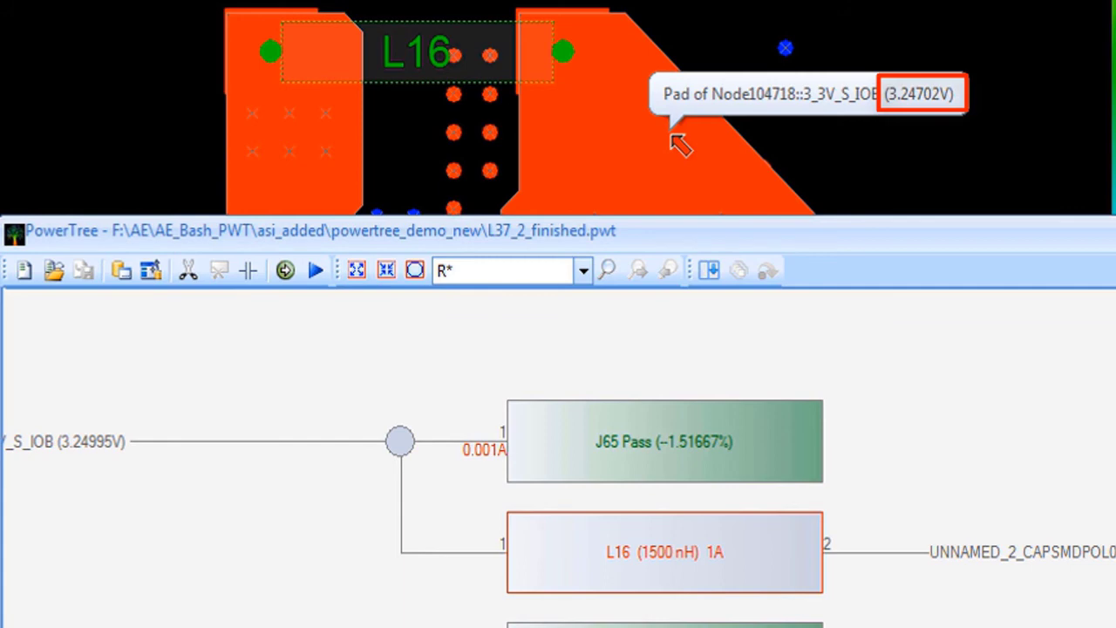
pyautogui.moveTo(64, 448)
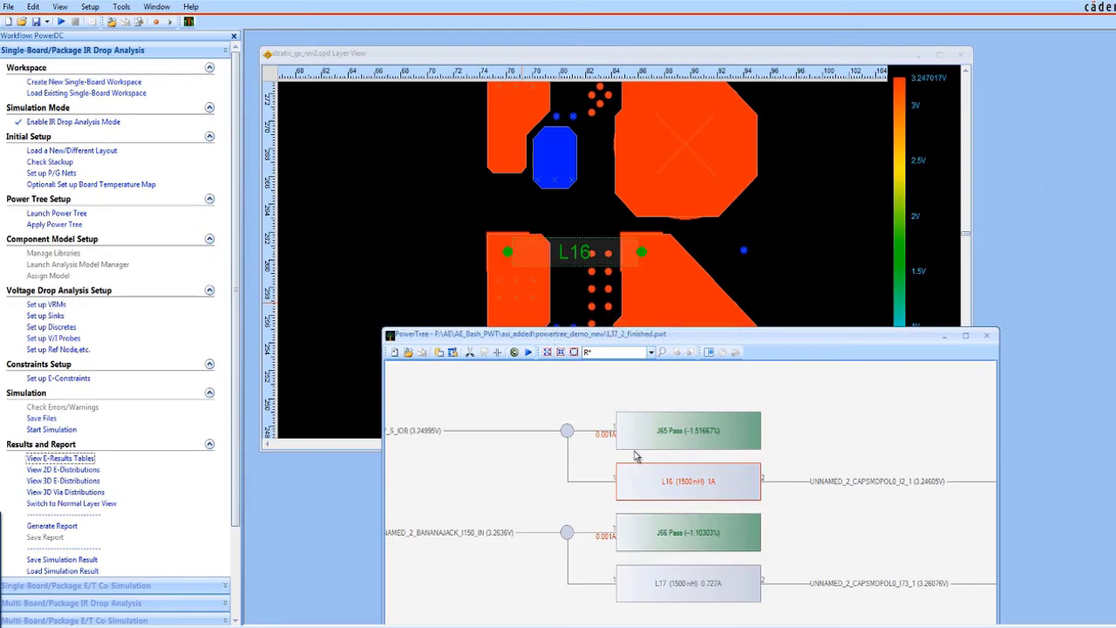
pyautogui.moveTo(634, 445)
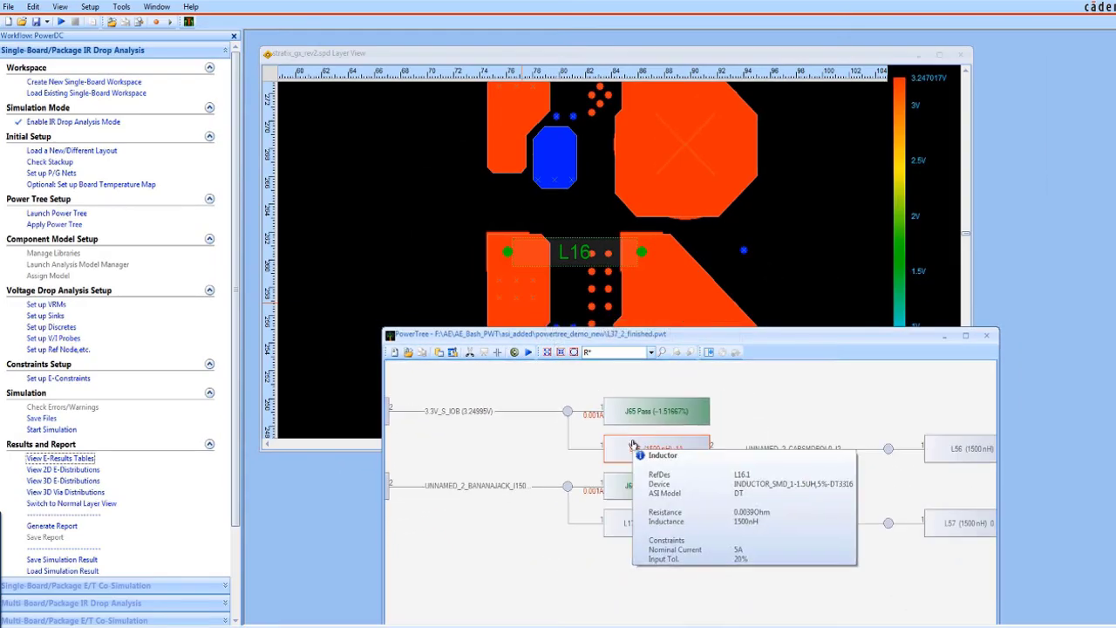
pyautogui.scroll(-5, 633, 446)
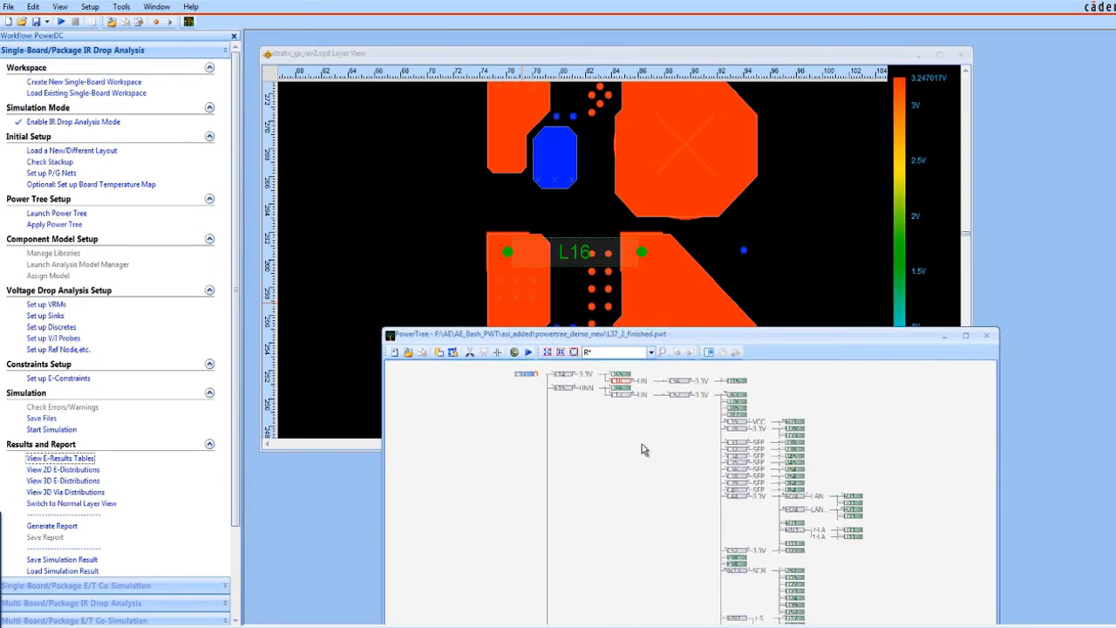
pyautogui.scroll(-3, 642, 449)
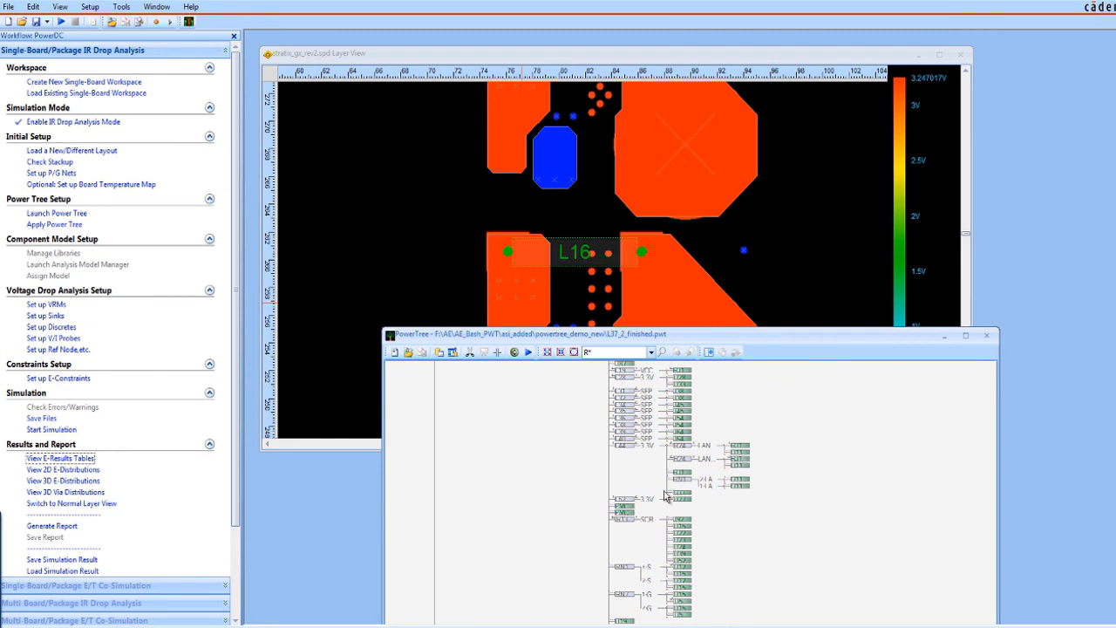
pyautogui.moveTo(661, 217)
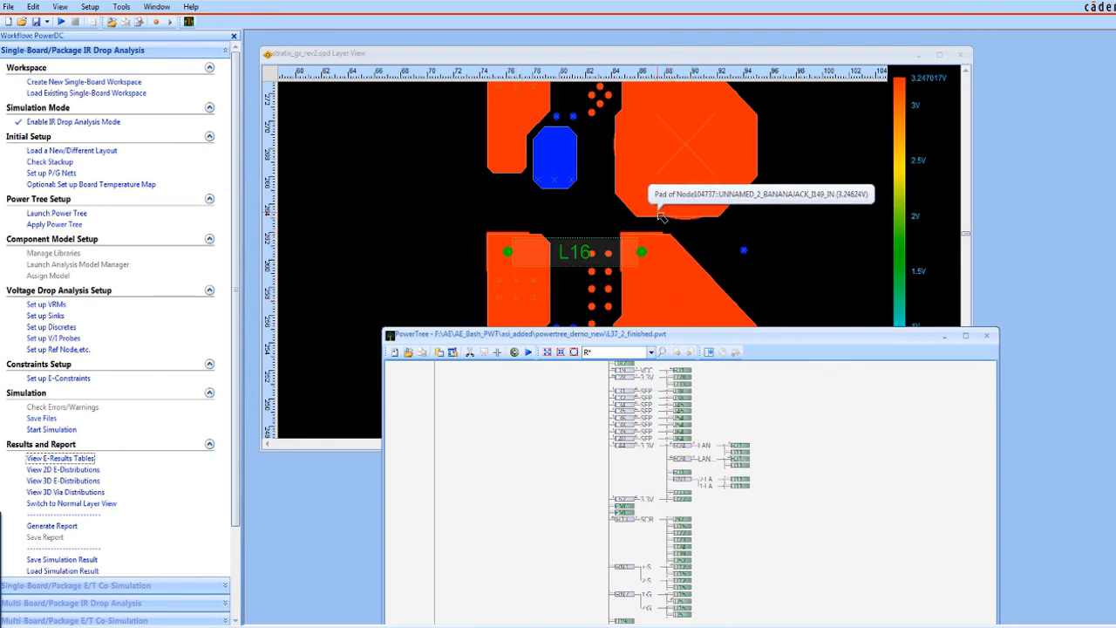